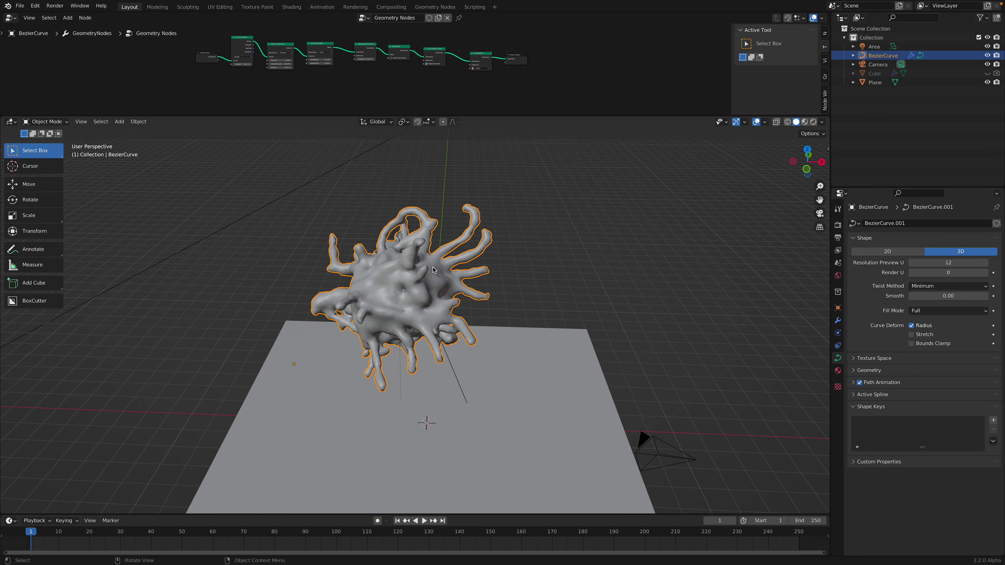
# Orbit around the tentacled blob above the plane and save the scene file random_doodles_003_caustic.blend.
pyautogui.moveTo(433, 267)
pyautogui.mouseDown(button='middle')
pyautogui.moveTo(411, 274)
pyautogui.moveTo(455, 288)
pyautogui.moveTo(350, 255)
pyautogui.moveTo(468, 283)
pyautogui.mouseUp(button='middle')
pyautogui.scroll(2, 429, 294)
pyautogui.press('z')
pyautogui.press('4')
pyautogui.press('z')
pyautogui.click(474, 288)
pyautogui.scroll(-3, 412, 269)
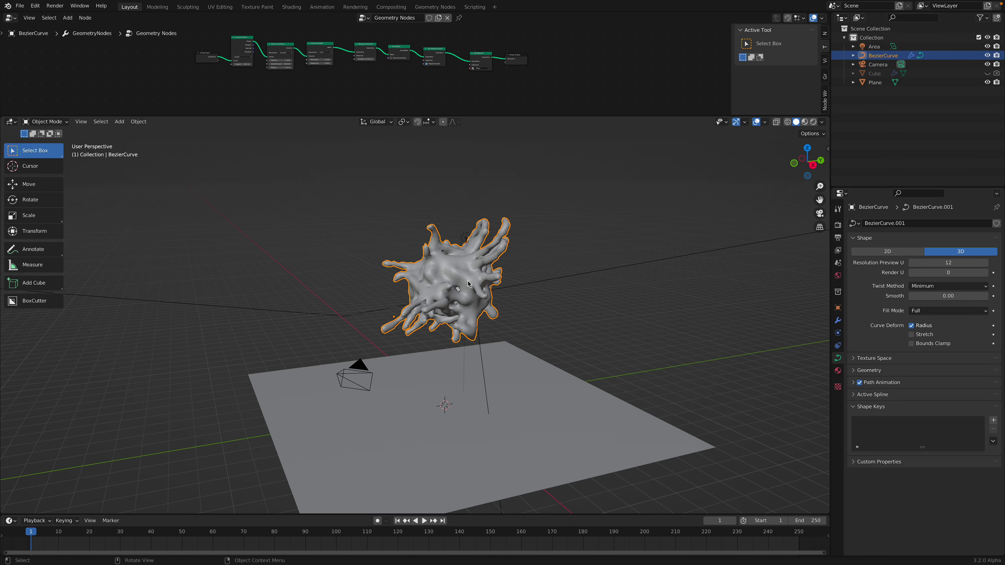
pyautogui.hotkey('ctrl', 's')
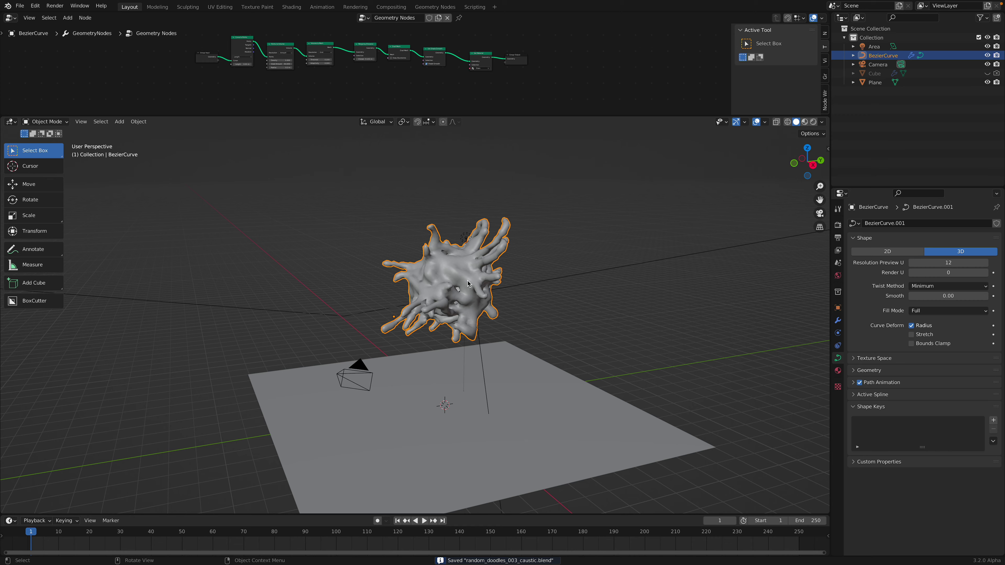
# Switch to the other Blender window and show its splash screen to check the program version.
pyautogui.moveTo(468, 283); pyautogui.dragTo(535, 292, button='middle')
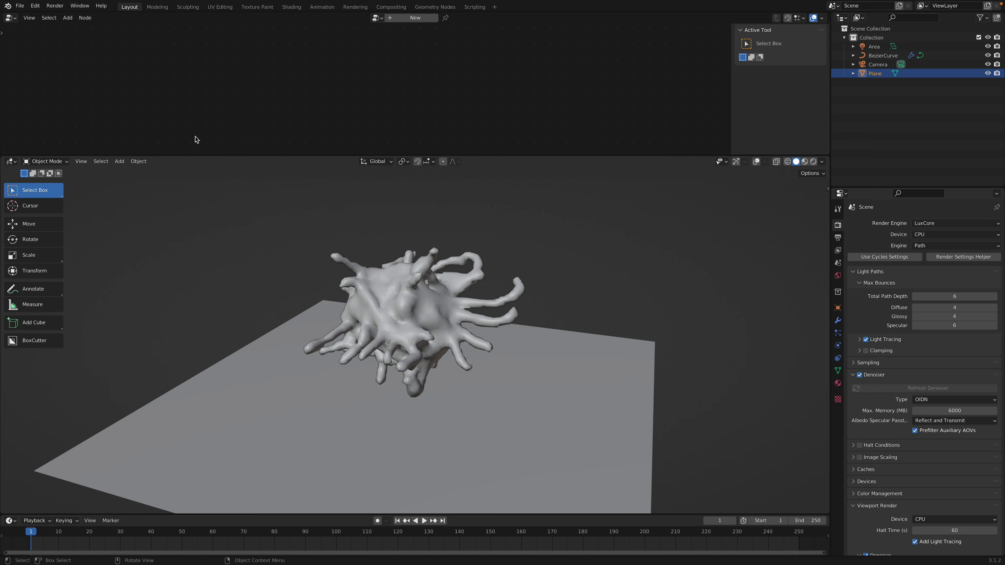
pyautogui.click(7, 6)
pyautogui.click(19, 18)
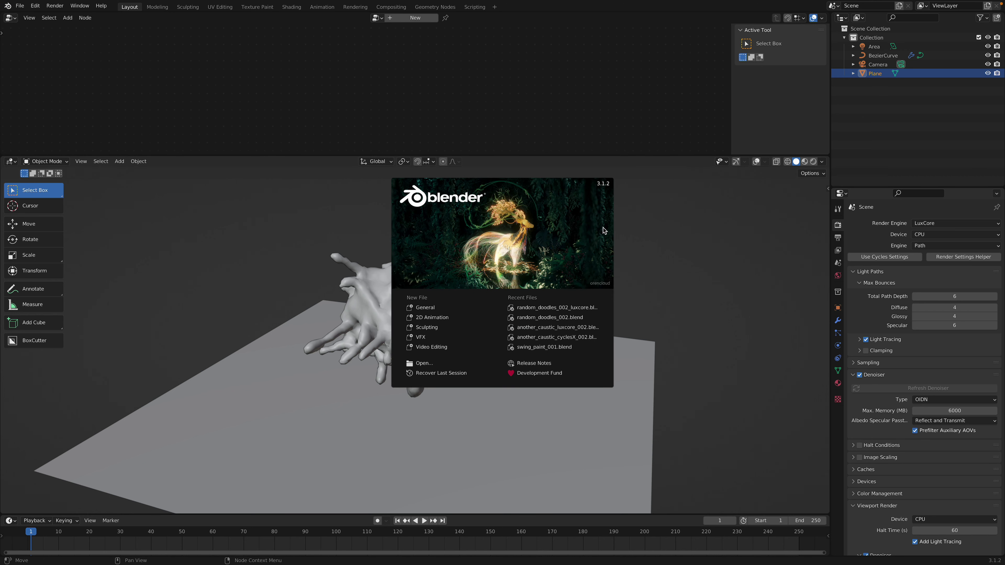
pyautogui.click(85, 40)
# Search the add-on preferences for "luxc" and examine the LuxCore render add-on's details.
pyautogui.click(36, 6)
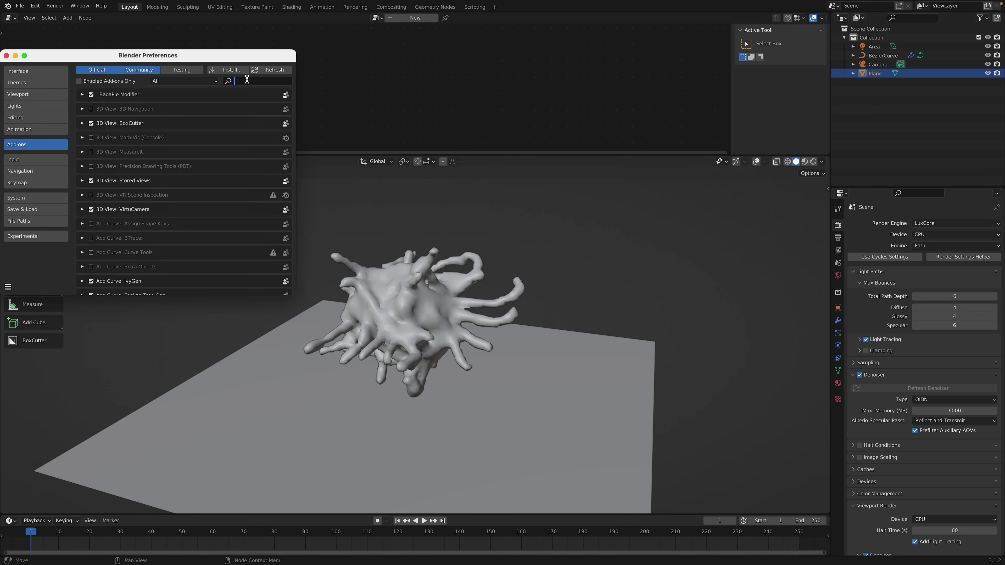
pyautogui.write('luxc')
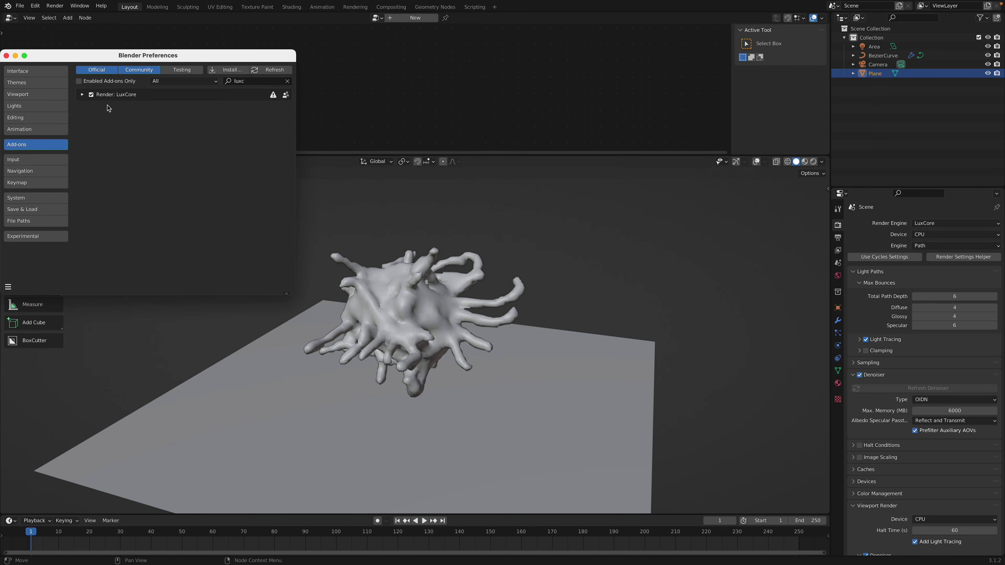
pyautogui.click(83, 95)
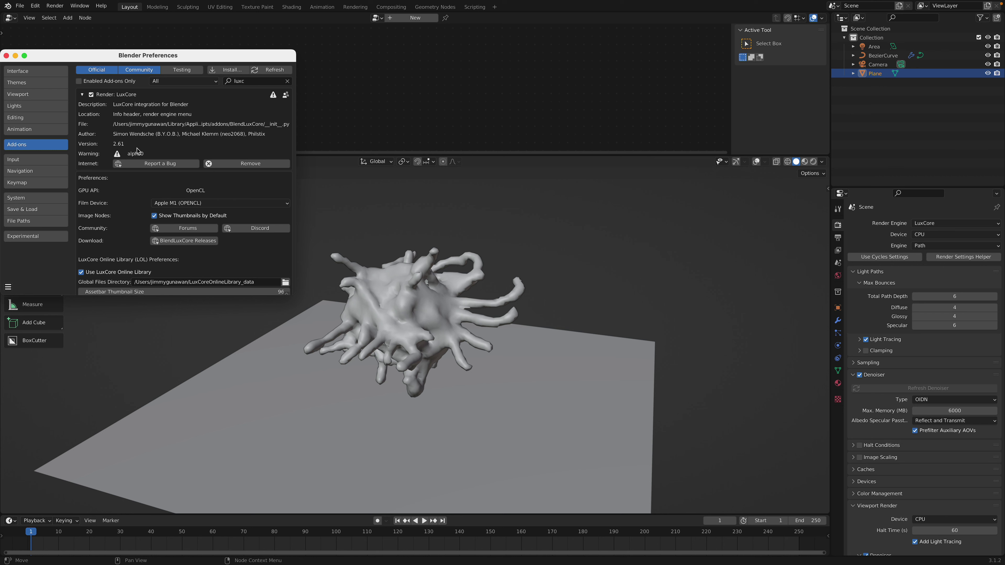
pyautogui.click(6, 56)
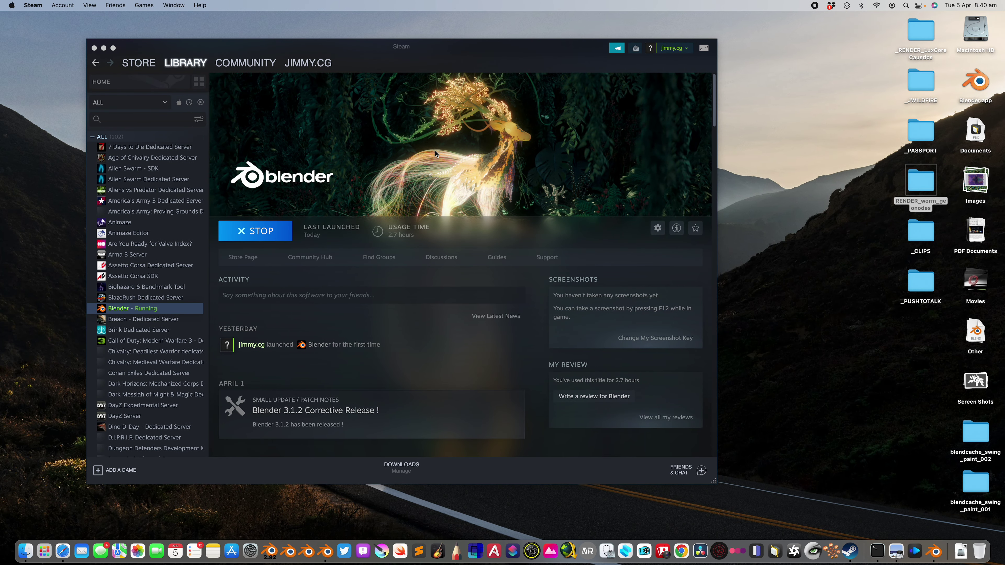
# Check Blender's entry in the Steam library and return to the Blender scene.
pyautogui.moveTo(403, 43); pyautogui.dragTo(391, 46)
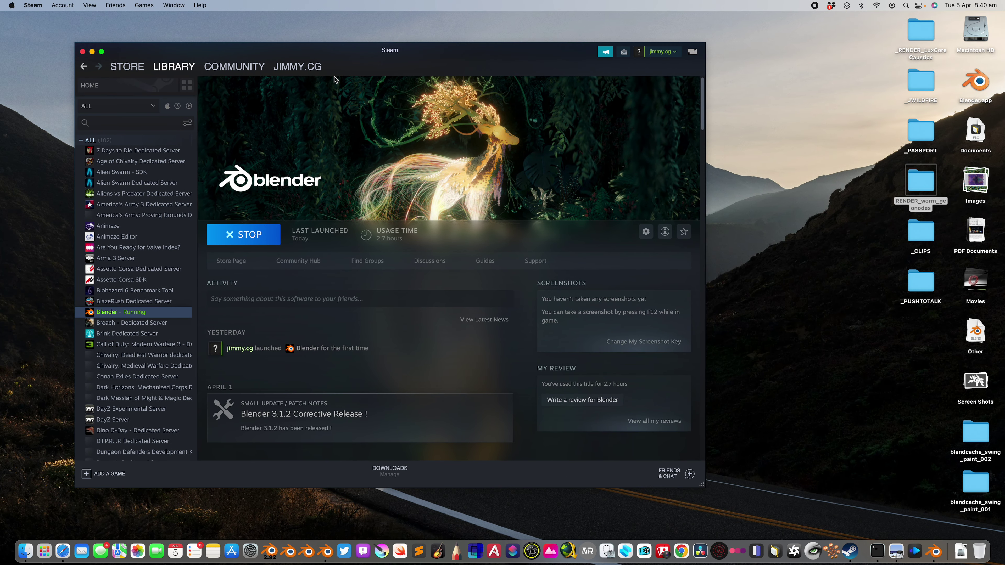
pyautogui.hotkey('ctrl', 'Right')
pyautogui.scroll(-1, 509, 261)
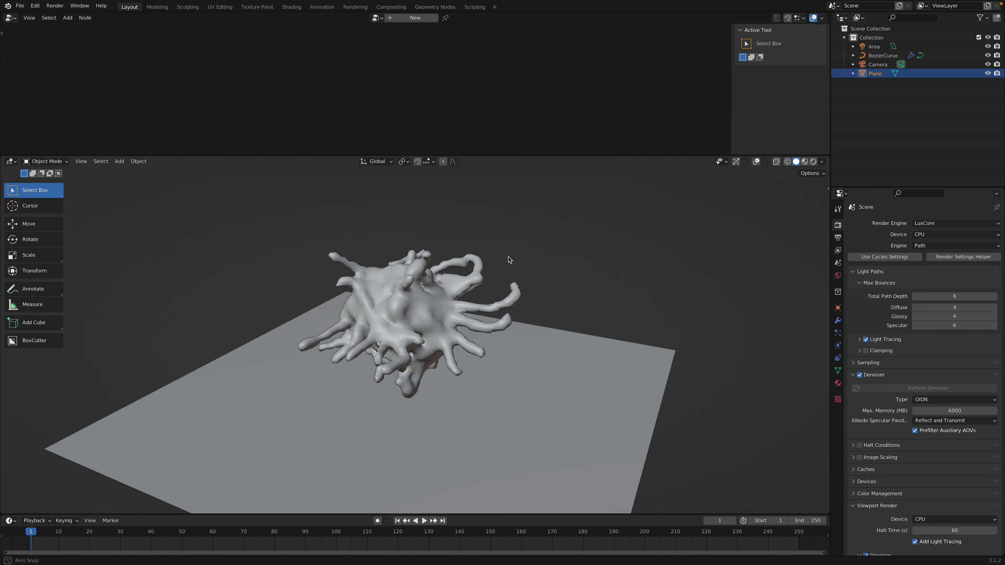
# Choose CPU as the LuxCore render device and preview the blob and plane in rendered viewport shading.
pyautogui.scroll(3, 510, 261)
pyautogui.scroll(-1, 531, 258)
pyautogui.keyDown('shift'); pyautogui.moveTo(555, 245); pyautogui.dragTo(561, 283, button='middle'); pyautogui.keyUp('shift')
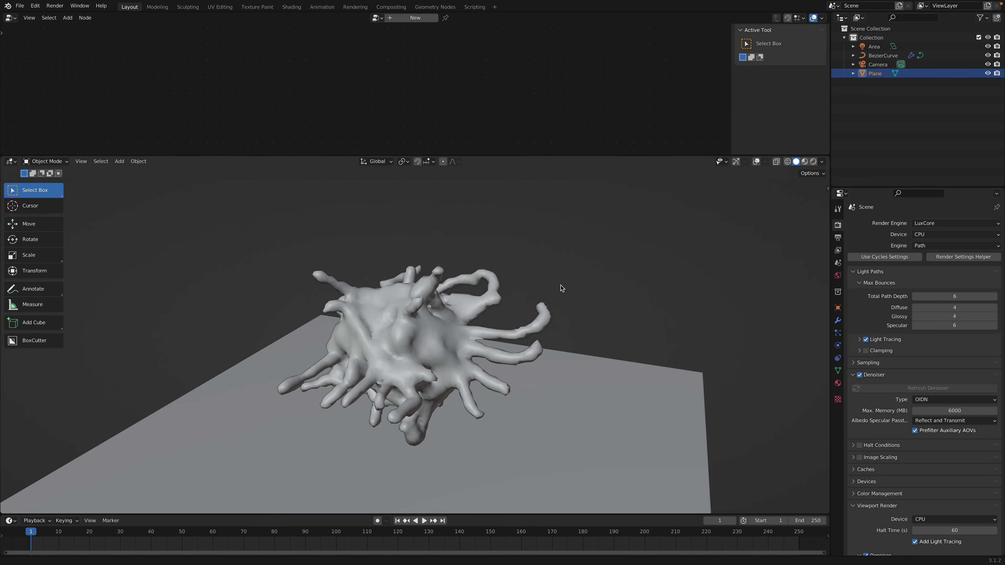
pyautogui.scroll(1, 561, 283)
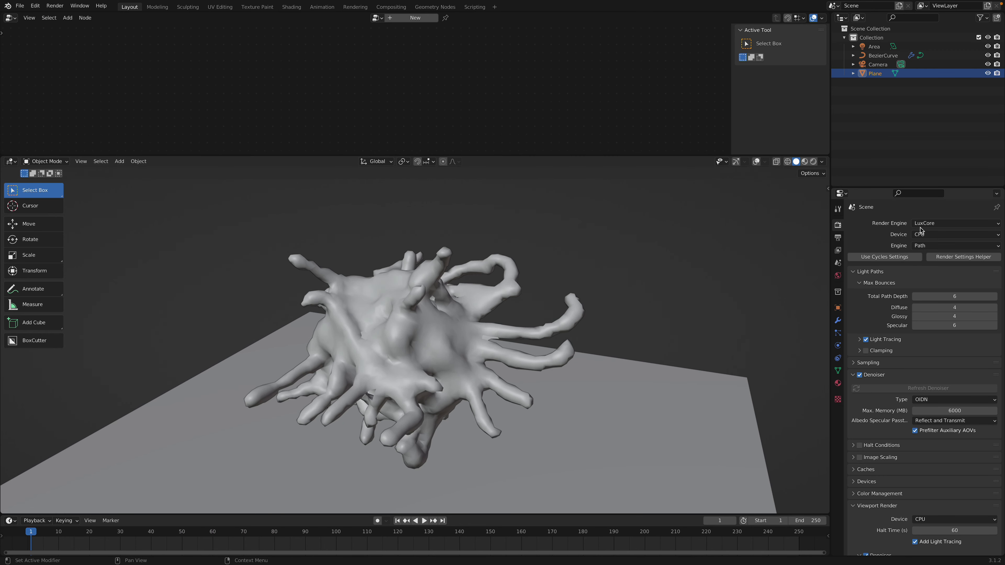
pyautogui.click(934, 236)
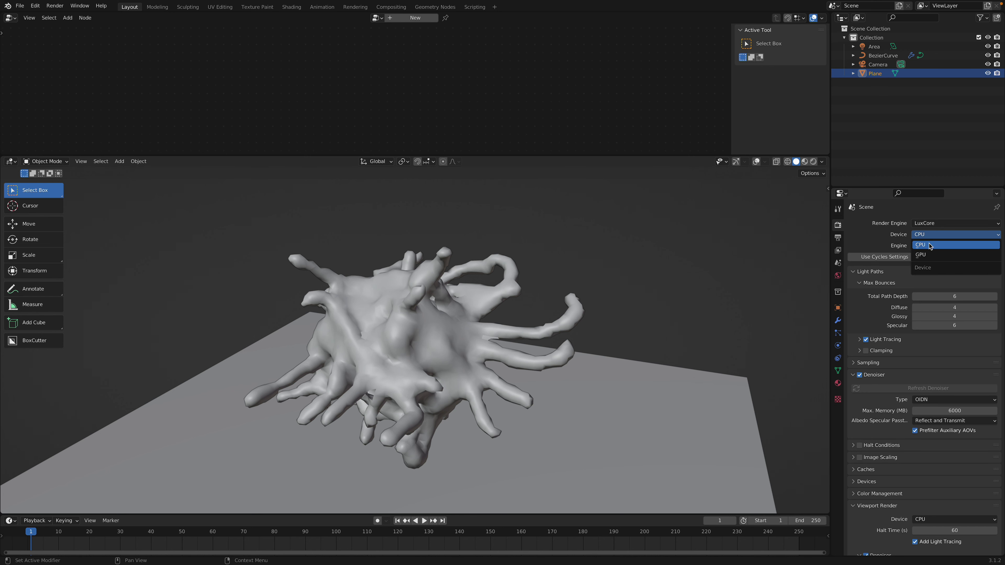
pyautogui.click(930, 243)
pyautogui.moveTo(699, 284)
pyautogui.mouseDown(button='middle')
pyautogui.moveTo(630, 285)
pyautogui.moveTo(701, 288)
pyautogui.mouseUp(button='middle')
pyautogui.scroll(-1, 700, 288)
pyautogui.click(813, 162)
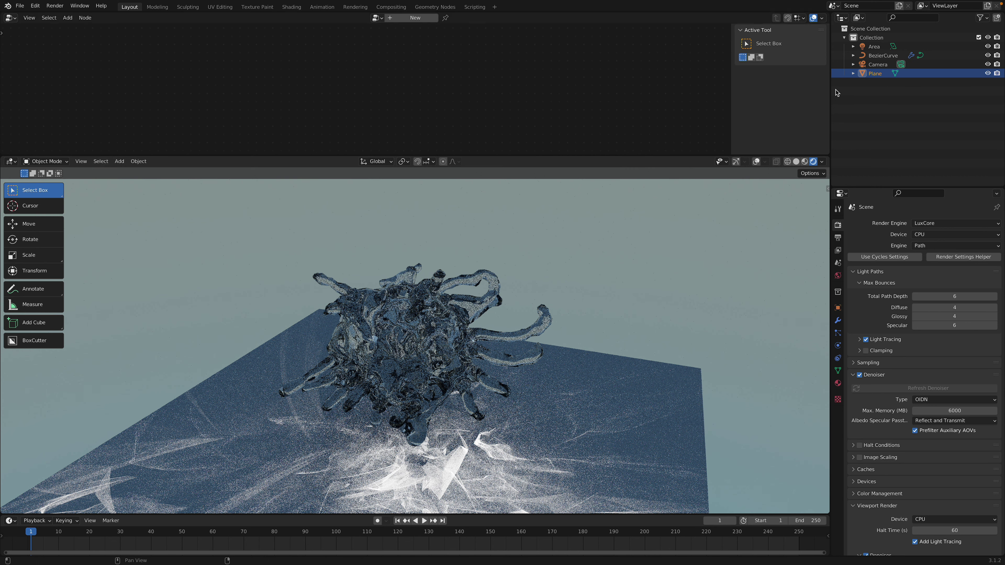
# Select the Area light and return the viewport to solid shading with gizmos and overlays displayed.
pyautogui.click(873, 48)
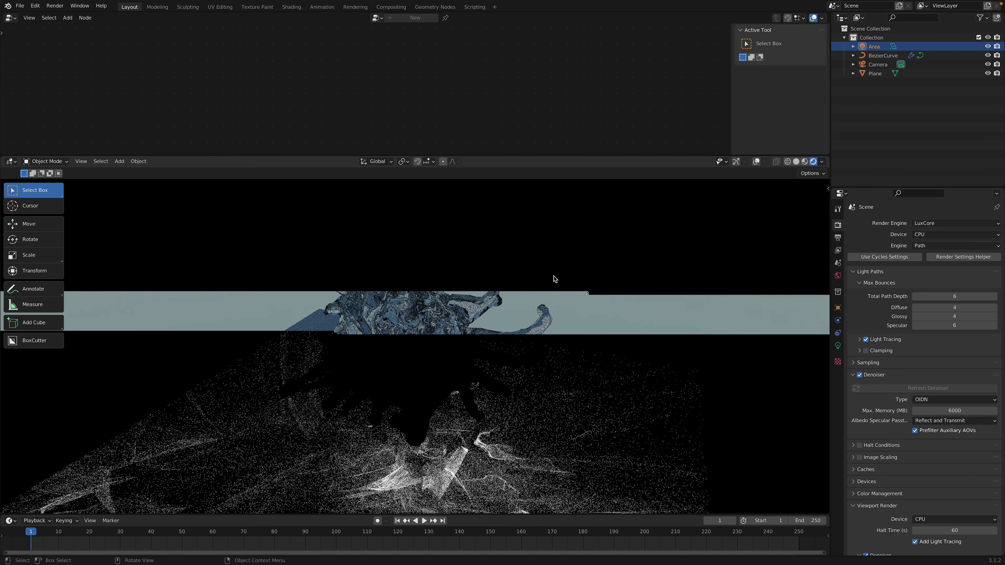
pyautogui.click(797, 162)
pyautogui.scroll(-2, 477, 332)
pyautogui.click(736, 161)
pyautogui.click(755, 162)
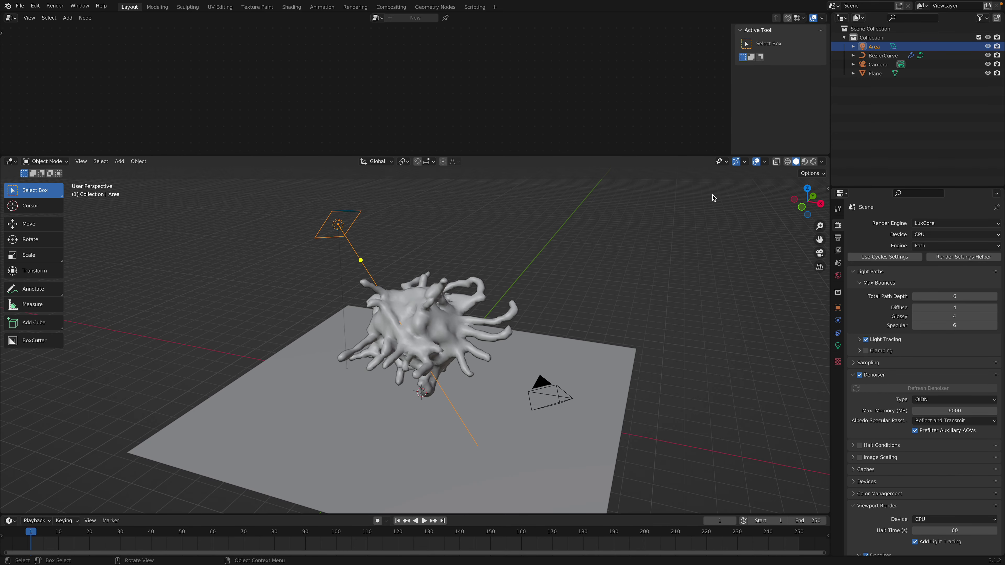
# Select the tentacled BezierCurve object, bring its whole geometry node tree into view and collapse the node editor's sidebar.
pyautogui.moveTo(485, 290); pyautogui.dragTo(509, 256, button='middle')
pyautogui.click(491, 301)
pyautogui.moveTo(491, 301); pyautogui.dragTo(488, 319, button='middle')
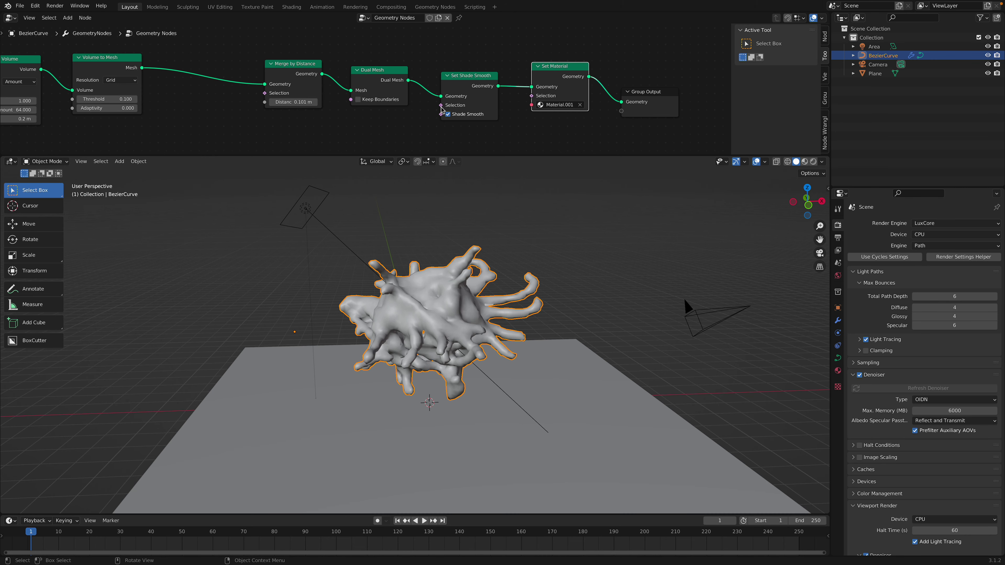
pyautogui.scroll(-4, 426, 94)
pyautogui.moveTo(426, 94); pyautogui.dragTo(521, 89, button='middle')
pyautogui.scroll(2, 526, 88)
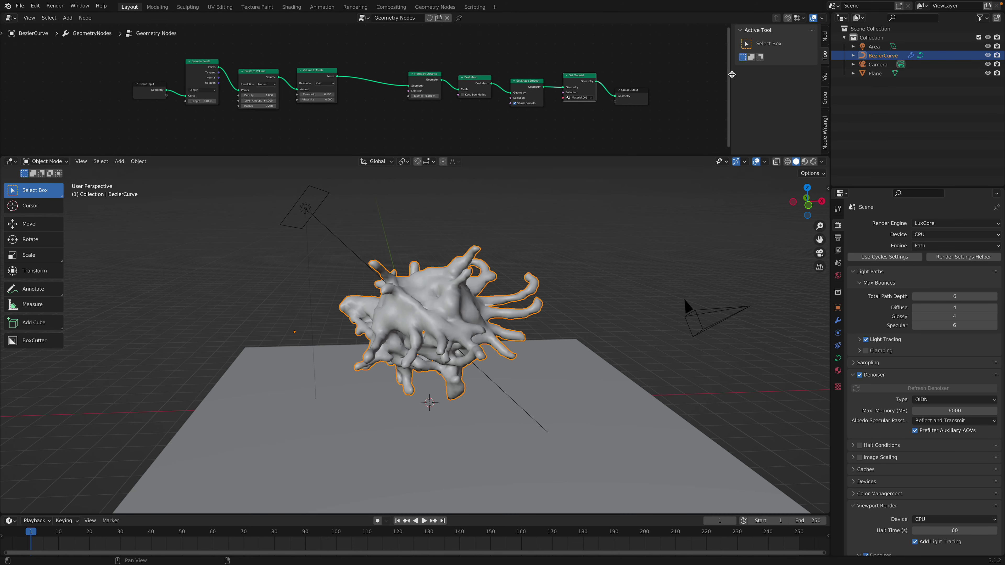
pyautogui.moveTo(731, 76); pyautogui.dragTo(818, 83)
# Move the nodes from Merge by Distance through Group Output closer to the Volume to Mesh node.
pyautogui.scroll(4, 683, 127)
pyautogui.scroll(-2, 501, 78)
pyautogui.press('a')
pyautogui.moveTo(472, 49); pyautogui.dragTo(740, 126)
pyautogui.press('g')
pyautogui.click(699, 124)
# Enter Edit Mode on the BezierCurve and draw five freehand strokes reaching outward from the upper half of the blob.
pyautogui.moveTo(492, 326); pyautogui.dragTo(480, 298, button='middle')
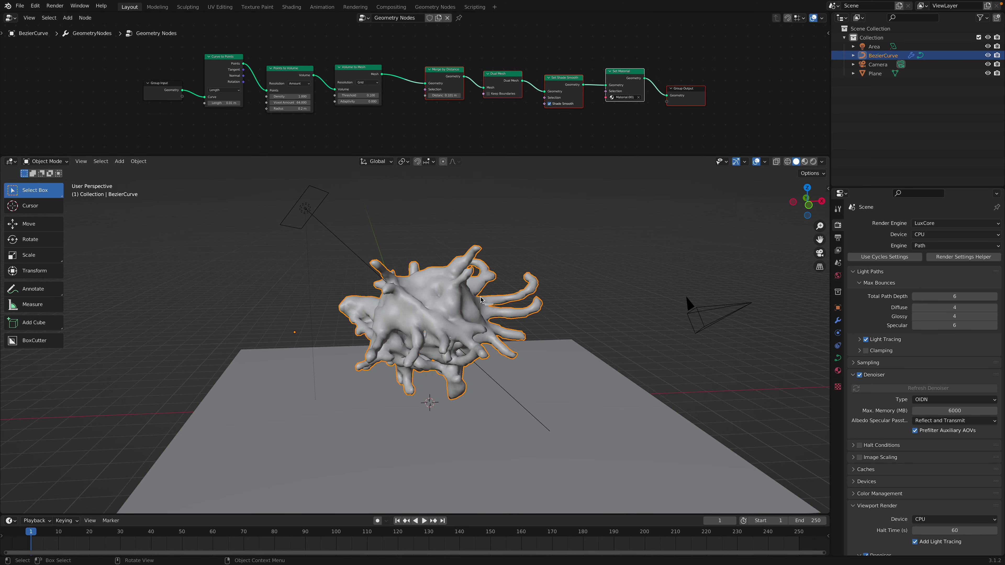
pyautogui.press('Tab')
pyautogui.scroll(1, 422, 273)
pyautogui.moveTo(412, 297)
pyautogui.mouseDown(button='middle')
pyautogui.moveTo(421, 273)
pyautogui.moveTo(456, 322)
pyautogui.mouseUp(button='middle')
pyautogui.moveTo(456, 323); pyautogui.dragTo(593, 240)
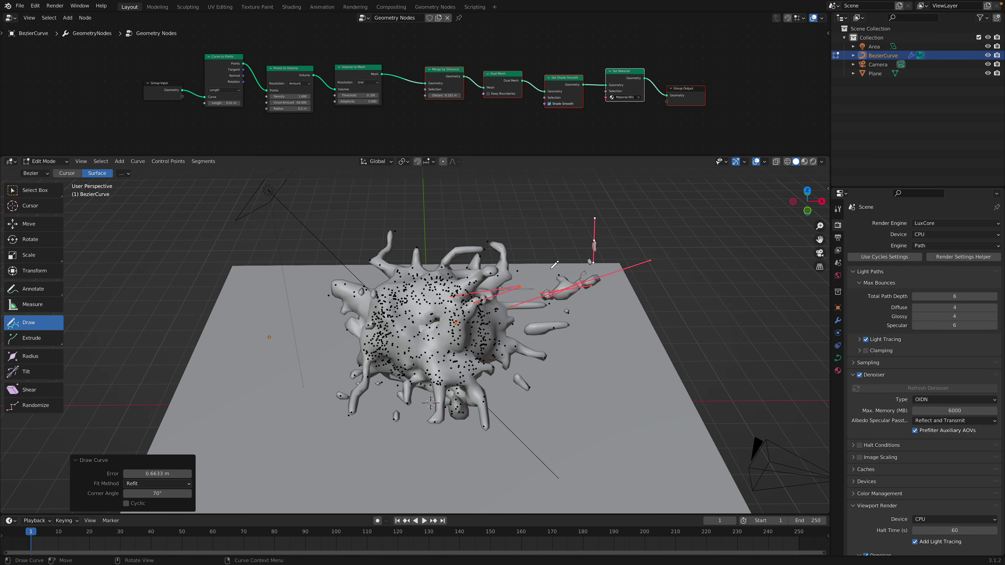
pyautogui.moveTo(487, 214); pyautogui.dragTo(475, 214)
pyautogui.moveTo(451, 302)
pyautogui.mouseDown()
pyautogui.moveTo(414, 237)
pyautogui.moveTo(366, 227)
pyautogui.mouseUp()
pyautogui.moveTo(372, 304); pyautogui.dragTo(254, 281)
pyautogui.moveTo(413, 322); pyautogui.dragTo(293, 321)
# Nudge the Points to Volume and Volume to Mesh nodes and set the Points to Volume radius to 0.46 m.
pyautogui.scroll(2, 302, 89)
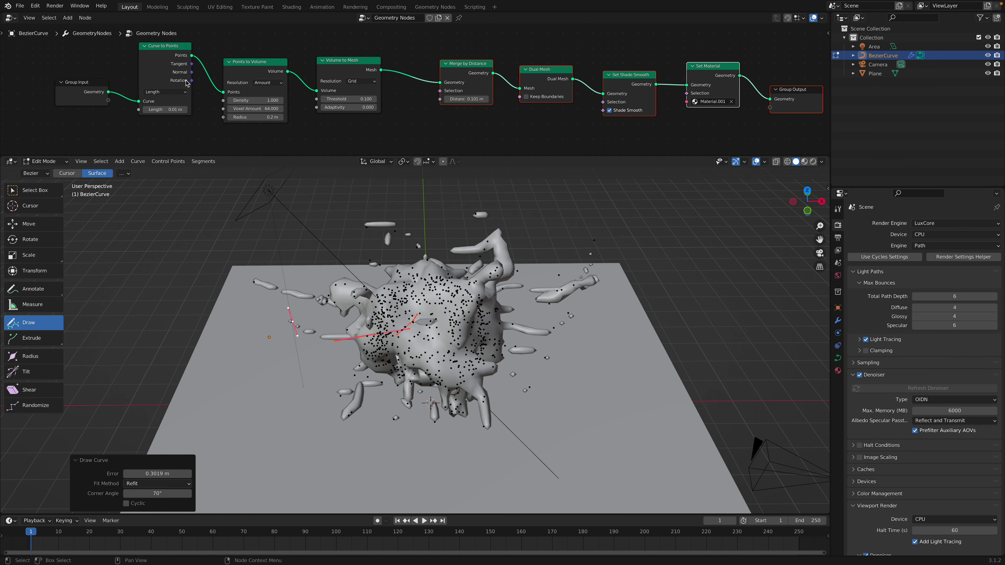
pyautogui.moveTo(244, 62); pyautogui.dragTo(247, 55)
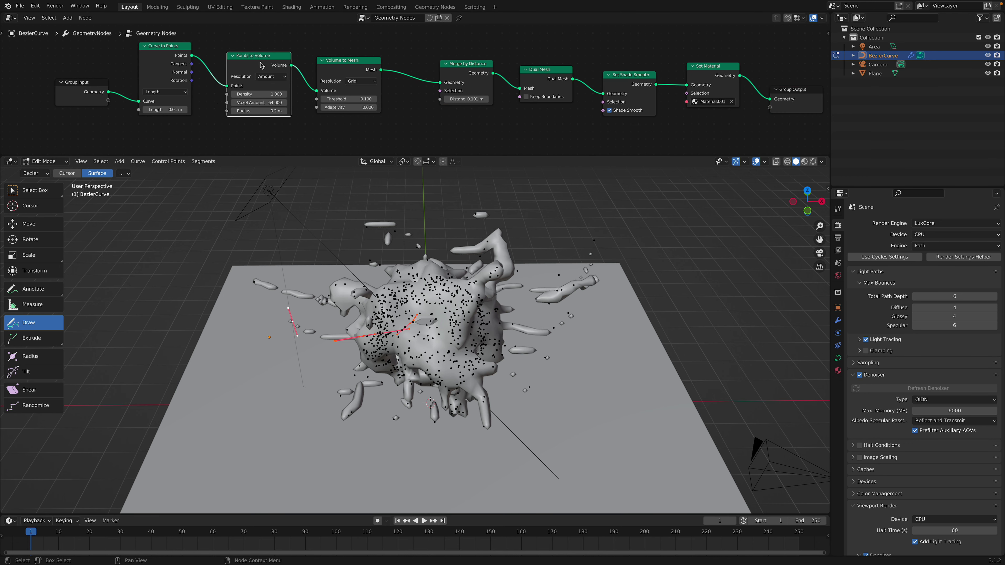
pyautogui.moveTo(331, 62); pyautogui.dragTo(329, 60)
pyautogui.moveTo(259, 109); pyautogui.dragTo(276, 109)
# Draw six more freehand curve strokes extending from both sides of the thickened blob.
pyautogui.moveTo(372, 372)
pyautogui.mouseDown()
pyautogui.moveTo(201, 376)
pyautogui.moveTo(596, 361)
pyautogui.mouseUp()
pyautogui.moveTo(442, 330); pyautogui.dragTo(608, 394)
pyautogui.moveTo(504, 347); pyautogui.dragTo(621, 394)
pyautogui.moveTo(499, 307); pyautogui.dragTo(592, 236)
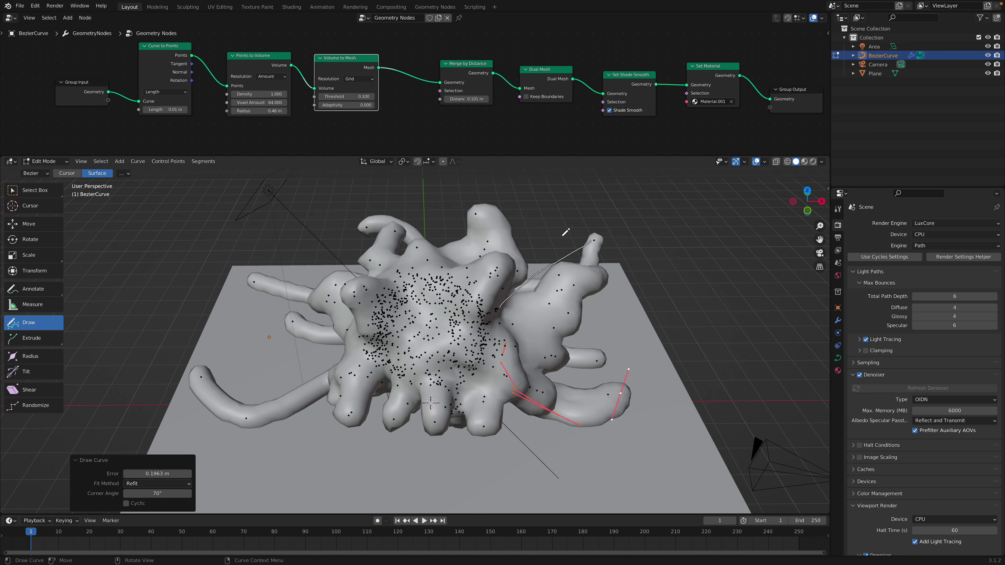
pyautogui.moveTo(457, 295); pyautogui.dragTo(328, 238)
pyautogui.moveTo(413, 327); pyautogui.dragTo(287, 260)
# Draw additional freehand tentacle strokes around the blob from several different viewing angles.
pyautogui.moveTo(294, 324); pyautogui.dragTo(388, 316, button='middle')
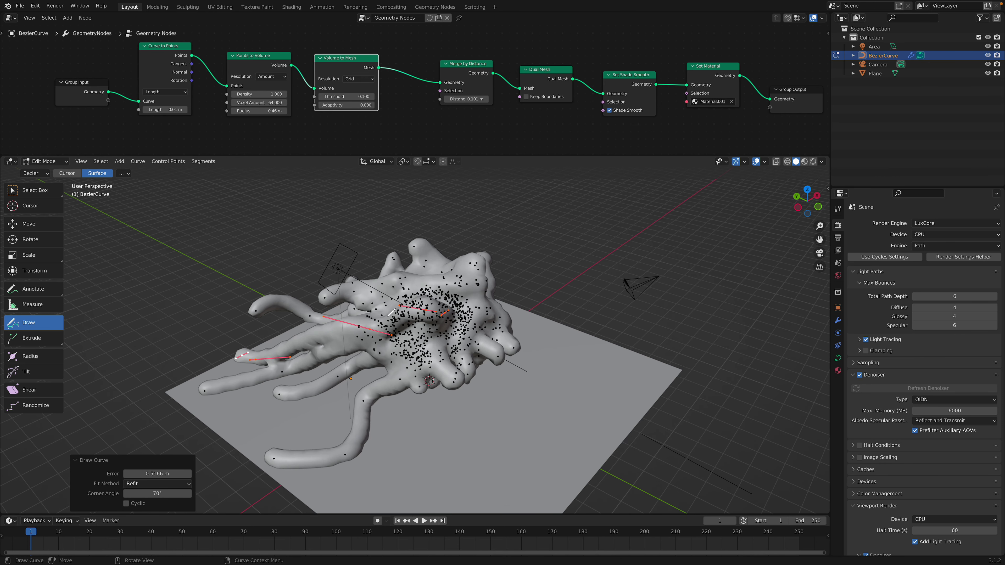
pyautogui.moveTo(391, 312); pyautogui.dragTo(397, 223)
pyautogui.moveTo(396, 292); pyautogui.dragTo(430, 302, button='middle')
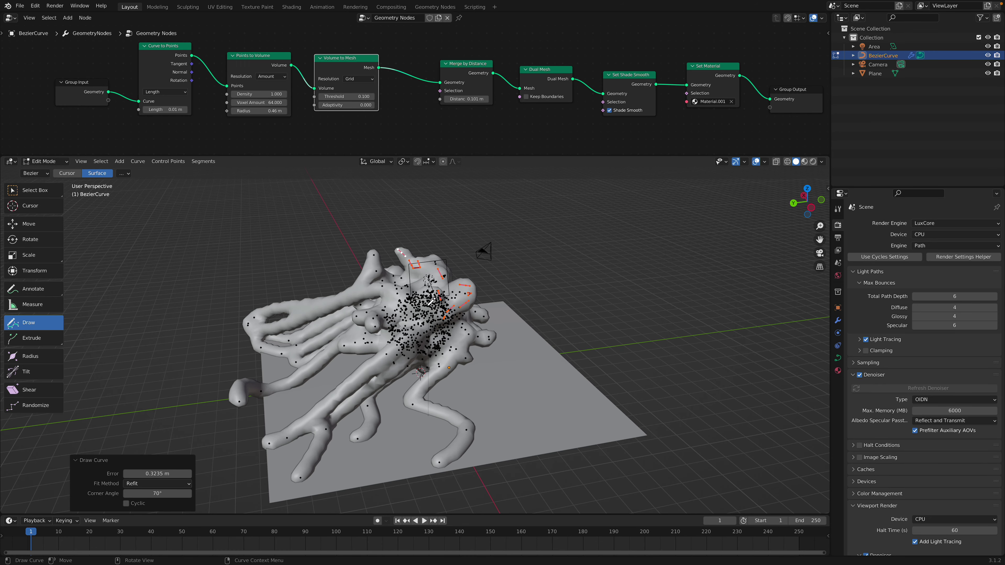
pyautogui.moveTo(304, 301); pyautogui.dragTo(305, 302)
pyautogui.moveTo(305, 302); pyautogui.dragTo(401, 300, button='middle')
pyautogui.moveTo(523, 247); pyautogui.dragTo(524, 250)
pyautogui.moveTo(524, 249); pyautogui.dragTo(391, 328, button='middle')
pyautogui.moveTo(206, 284); pyautogui.dragTo(205, 285)
pyautogui.moveTo(205, 284); pyautogui.dragTo(238, 279, button='middle')
pyautogui.moveTo(398, 331); pyautogui.dragTo(178, 300)
pyautogui.moveTo(149, 200); pyautogui.dragTo(165, 193, button='middle')
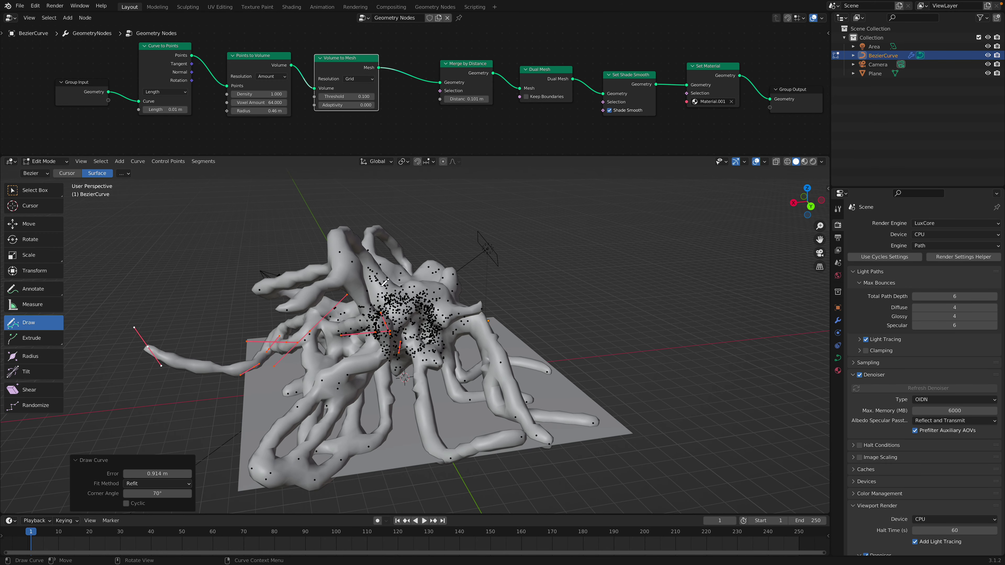
# Add long outward and upward curve strokes to the blob's remaining sides and its top, orbiting between strokes.
pyautogui.moveTo(516, 191); pyautogui.dragTo(518, 188)
pyautogui.moveTo(448, 300); pyautogui.dragTo(563, 246)
pyautogui.moveTo(415, 325); pyautogui.dragTo(610, 348)
pyautogui.moveTo(445, 338); pyautogui.dragTo(542, 289)
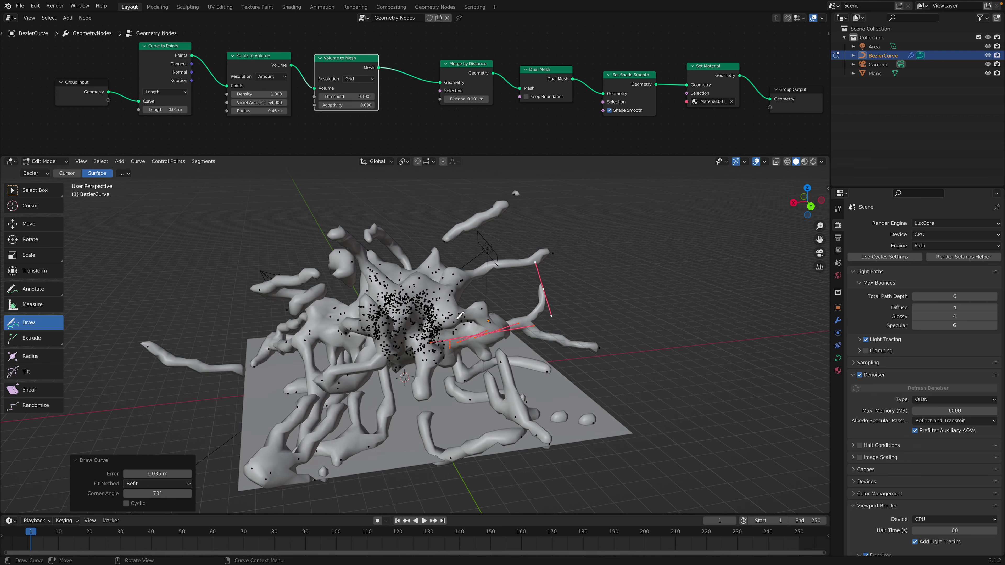
pyautogui.moveTo(420, 317); pyautogui.dragTo(395, 310, button='middle')
pyautogui.moveTo(394, 310)
pyautogui.mouseDown()
pyautogui.moveTo(371, 264)
pyautogui.moveTo(412, 218)
pyautogui.mouseUp()
pyautogui.moveTo(418, 233); pyautogui.dragTo(377, 263, button='middle')
pyautogui.moveTo(411, 310); pyautogui.dragTo(475, 215)
pyautogui.moveTo(470, 255); pyautogui.dragTo(428, 256, button='middle')
pyautogui.moveTo(450, 305); pyautogui.dragTo(479, 190)
pyautogui.moveTo(454, 277); pyautogui.dragTo(526, 220)
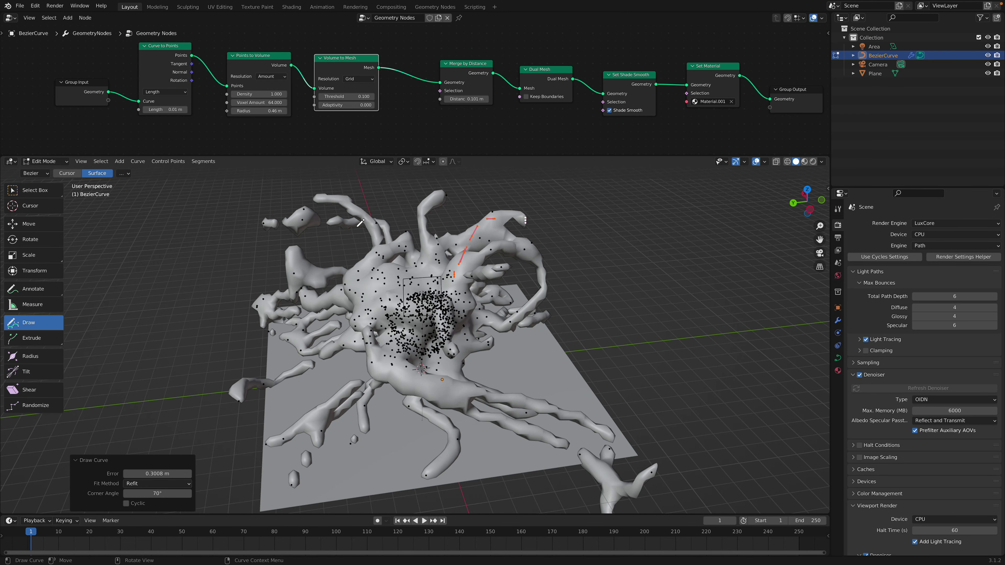
# Set the Points to Volume radius to 0.56 m and return the curve to Object Mode.
pyautogui.moveTo(259, 111); pyautogui.dragTo(269, 111)
pyautogui.click(44, 161)
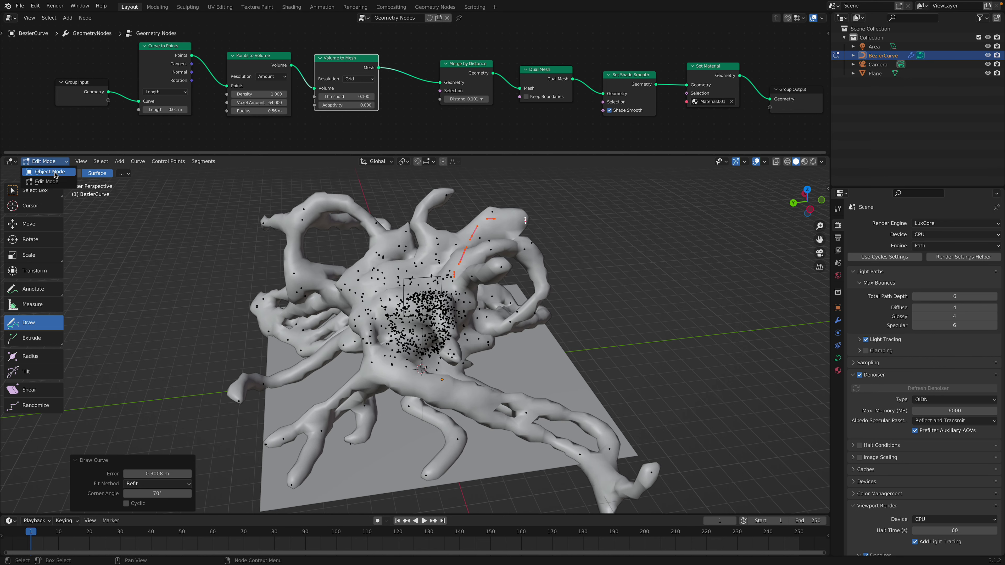
pyautogui.click(42, 173)
# Move the curve object up above the plane by about 0.93 m in X, -1.00 m in Y and 2.69 m in Z.
pyautogui.scroll(-3, 436, 292)
pyautogui.moveTo(438, 307); pyautogui.dragTo(470, 310, button='middle')
pyautogui.press('g')
pyautogui.click(495, 295)
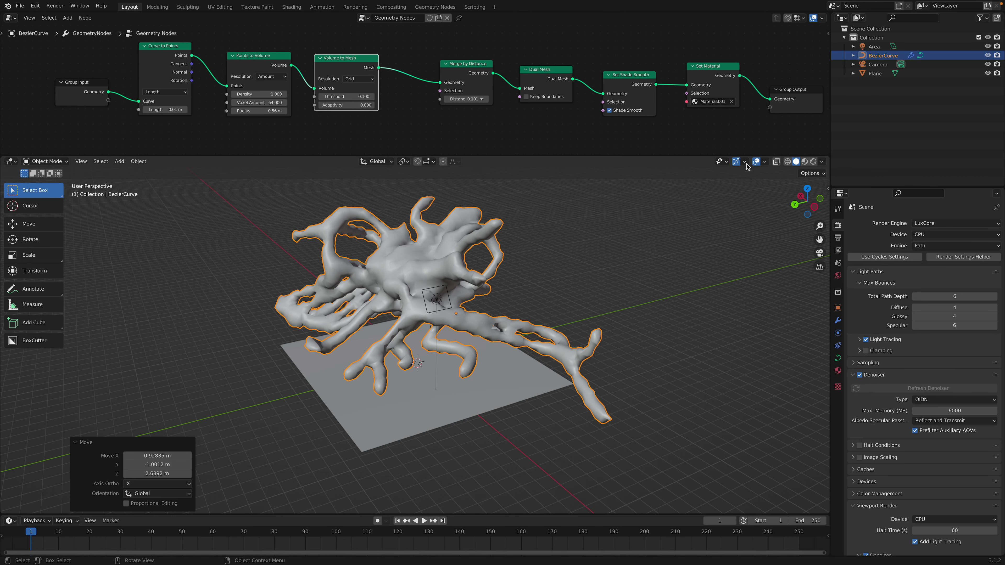
# Preview the caustics beneath the reshaped curve object in rendered shading, examine them up close and restore solid shading.
pyautogui.click(814, 161)
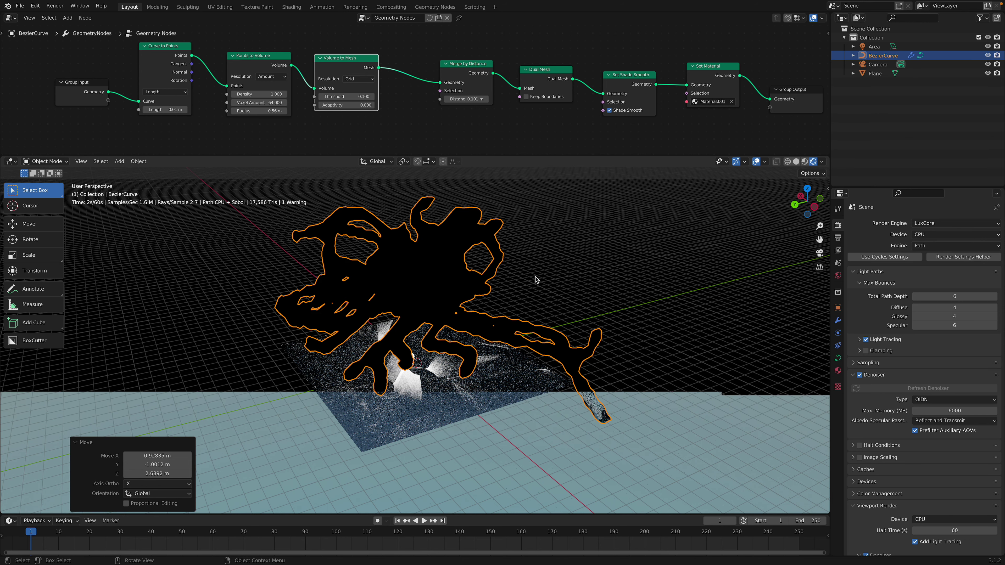
pyautogui.scroll(3, 407, 417)
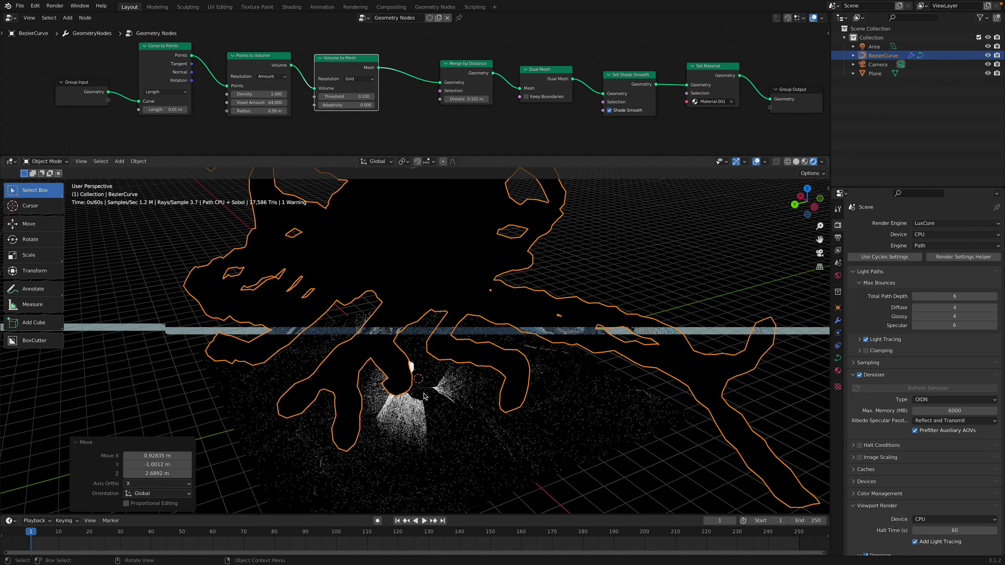
pyautogui.moveTo(404, 401); pyautogui.dragTo(438, 391, button='middle')
pyautogui.scroll(-2, 439, 390)
pyautogui.scroll(-3, 489, 347)
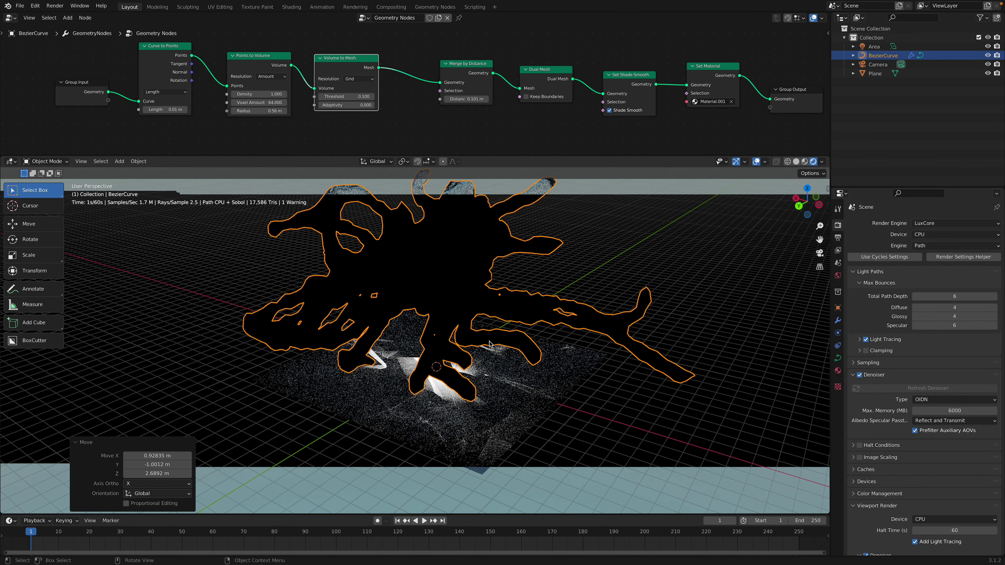
pyautogui.click(796, 161)
pyautogui.moveTo(557, 284)
pyautogui.mouseDown(button='middle')
pyautogui.moveTo(531, 250)
pyautogui.moveTo(520, 272)
pyautogui.moveTo(491, 222)
pyautogui.moveTo(466, 282)
pyautogui.mouseUp(button='middle')
pyautogui.click(495, 245)
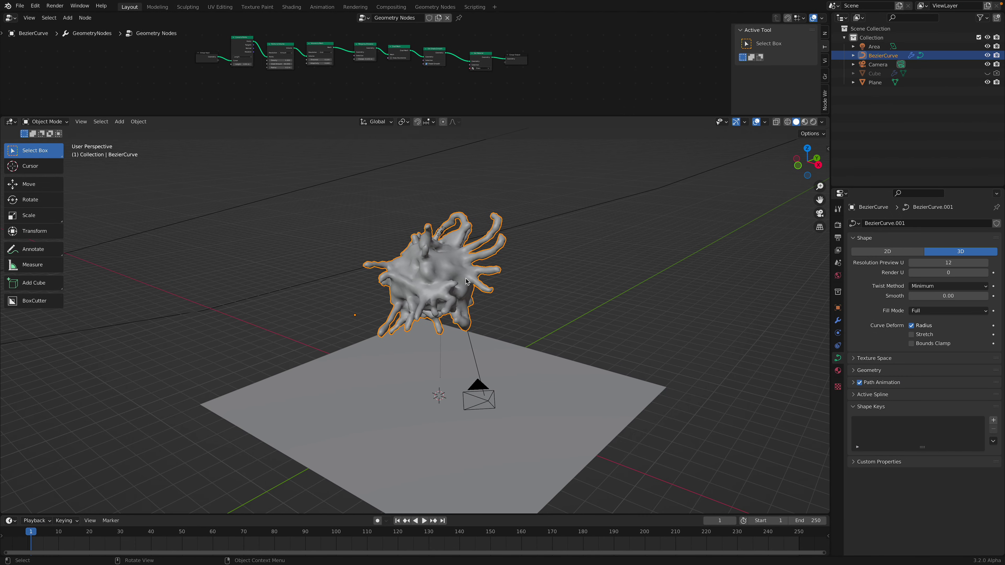
# Enlarge the node editor area and reposition the geometry nodes from Curve to Points through Merge by Distance.
pyautogui.scroll(5, 482, 85)
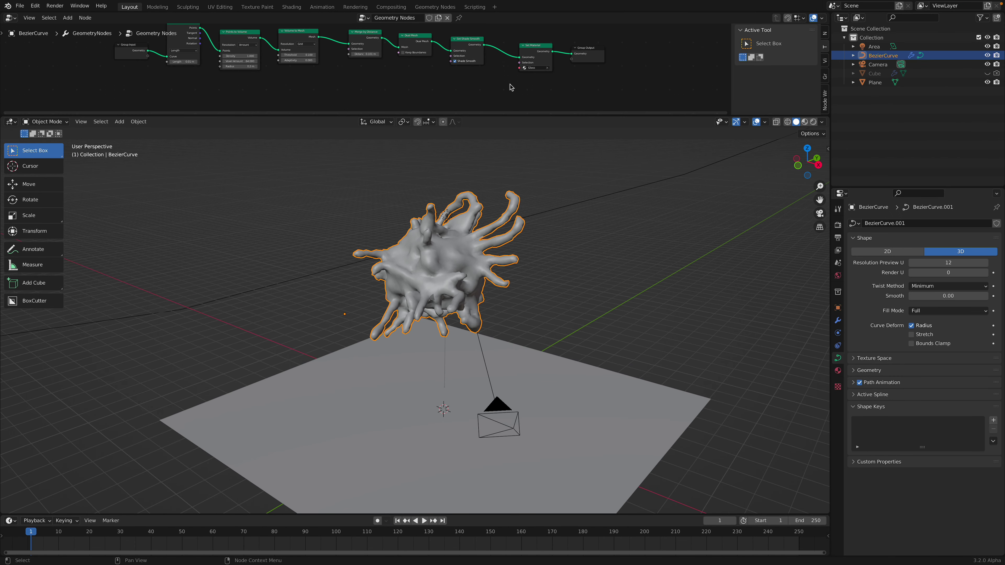
pyautogui.moveTo(539, 116); pyautogui.dragTo(549, 198)
pyautogui.moveTo(203, 75); pyautogui.dragTo(238, 102, button='middle')
pyautogui.moveTo(175, 81); pyautogui.dragTo(173, 70)
pyautogui.moveTo(226, 89); pyautogui.dragTo(227, 84)
pyautogui.moveTo(314, 93); pyautogui.dragTo(309, 91)
pyautogui.scroll(2, 332, 95)
pyautogui.moveTo(420, 95); pyautogui.dragTo(423, 120)
# Line up the Dual Mesh, Set Shade Smooth, Set Material and Group Output nodes into an evenly spaced row.
pyautogui.scroll(2, 412, 93)
pyautogui.moveTo(487, 101); pyautogui.dragTo(486, 94)
pyautogui.moveTo(512, 86); pyautogui.dragTo(389, 95, button='middle')
pyautogui.moveTo(473, 106); pyautogui.dragTo(467, 90)
pyautogui.moveTo(581, 119); pyautogui.dragTo(547, 94)
pyautogui.moveTo(679, 125); pyautogui.dragTo(648, 112)
# Unhide the rounded Cube object beneath the curve blob and move it vertically along Z.
pyautogui.moveTo(548, 334); pyautogui.dragTo(640, 372, button='middle')
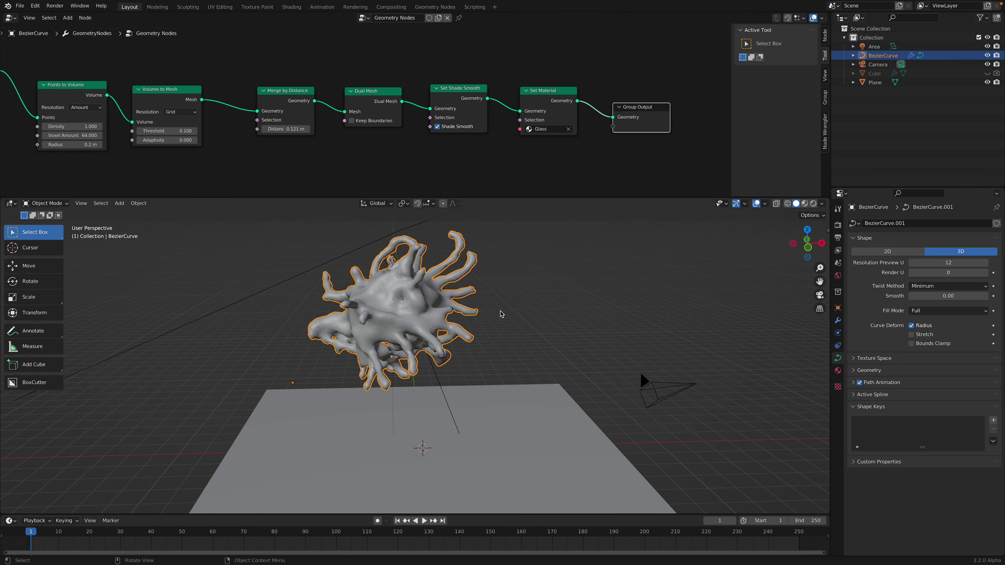
pyautogui.click(986, 74)
pyautogui.click(987, 74)
pyautogui.keyDown('shift'); pyautogui.moveTo(545, 370); pyautogui.dragTo(561, 343, button='middle'); pyautogui.keyUp('shift')
pyautogui.rightClick(971, 75)
pyautogui.click(971, 77)
pyautogui.click(986, 73)
pyautogui.click(446, 408)
pyautogui.moveTo(494, 349); pyautogui.dragTo(508, 328, button='middle')
pyautogui.press('g')
pyautogui.press('z')
pyautogui.click(509, 331)
# Try deleting all vertices of the curve blob in Edit Mode, undo the deletion and return to Object Mode.
pyautogui.click(458, 285)
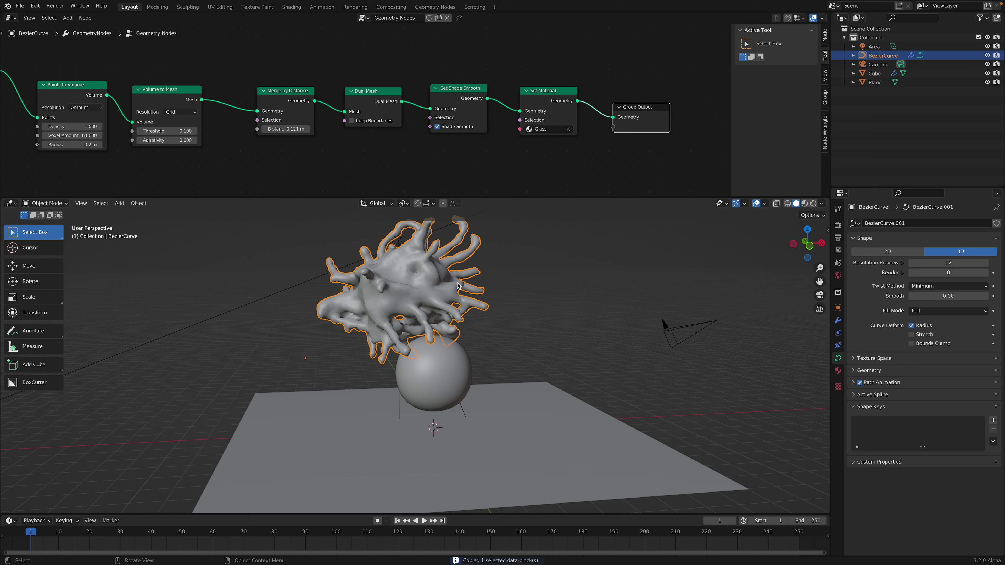
pyautogui.press('Tab')
pyautogui.press('a')
pyautogui.press('x')
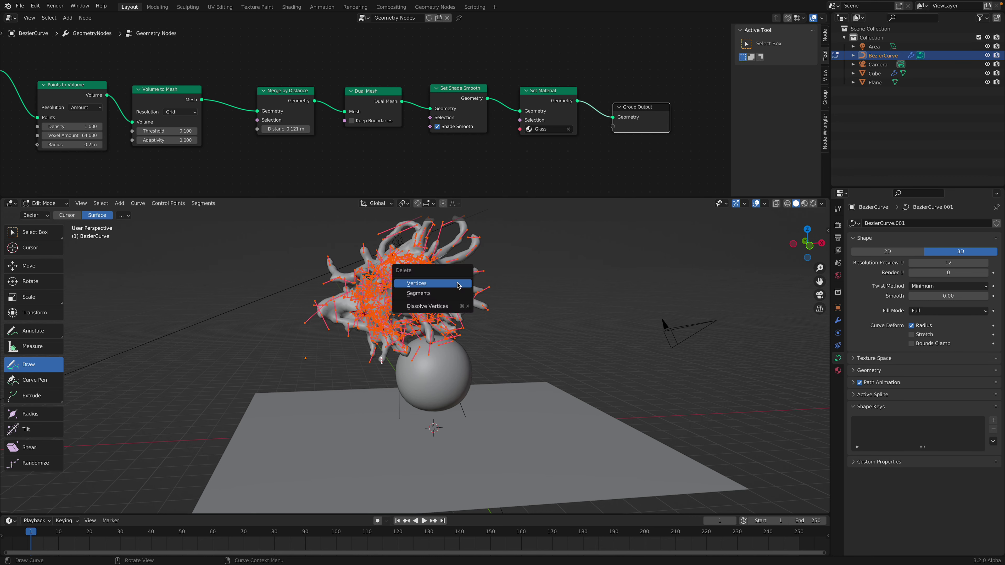
pyautogui.click(457, 282)
pyautogui.press('Tab')
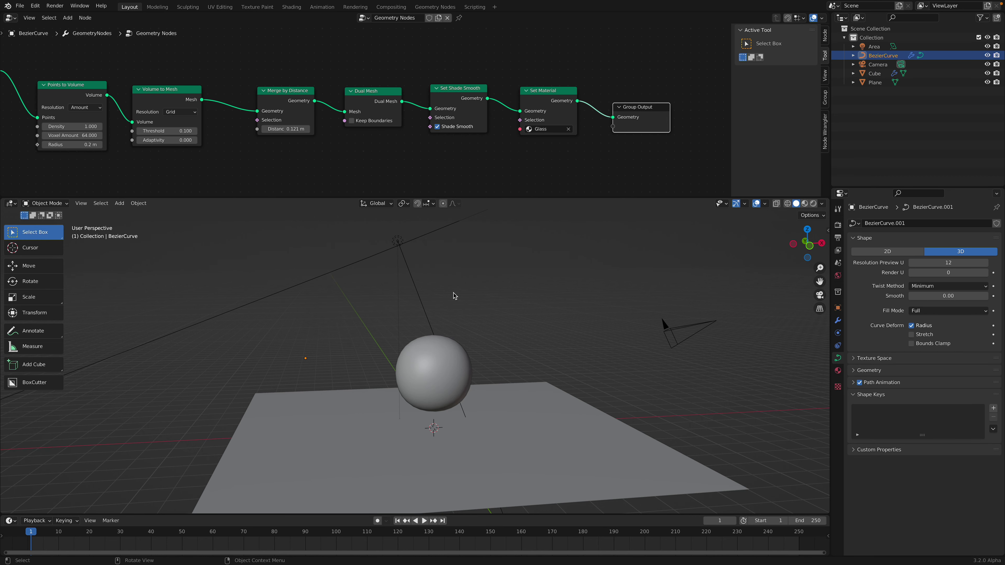
pyautogui.hotkey('ctrl', 'z')
pyautogui.hotkey('ctrl', 'z')
pyautogui.press('Tab')
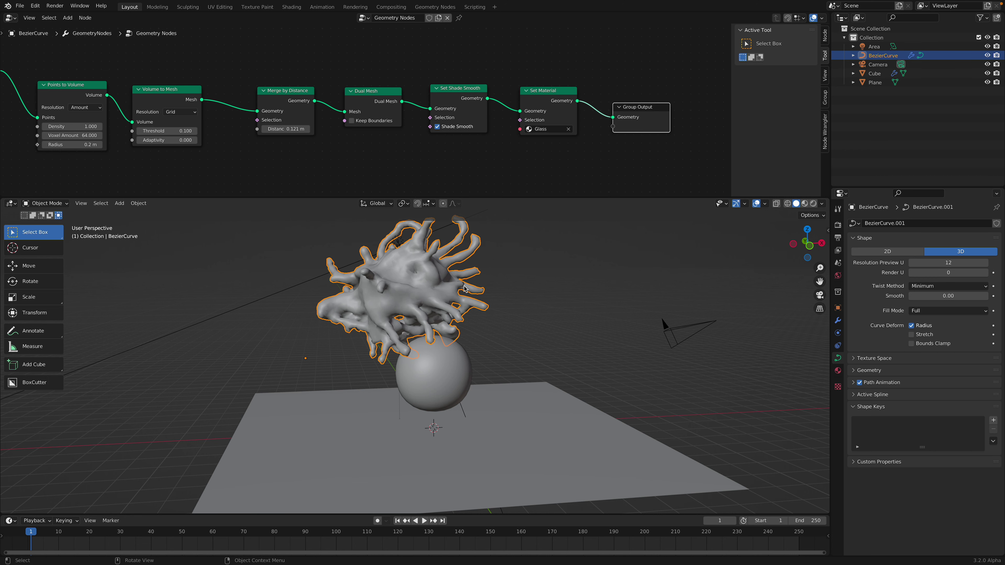
# Copy the curve object to the clipboard and create a new General file.
pyautogui.hotkey('ctrl', 'c')
pyautogui.click(20, 6)
pyautogui.moveTo(52, 16)
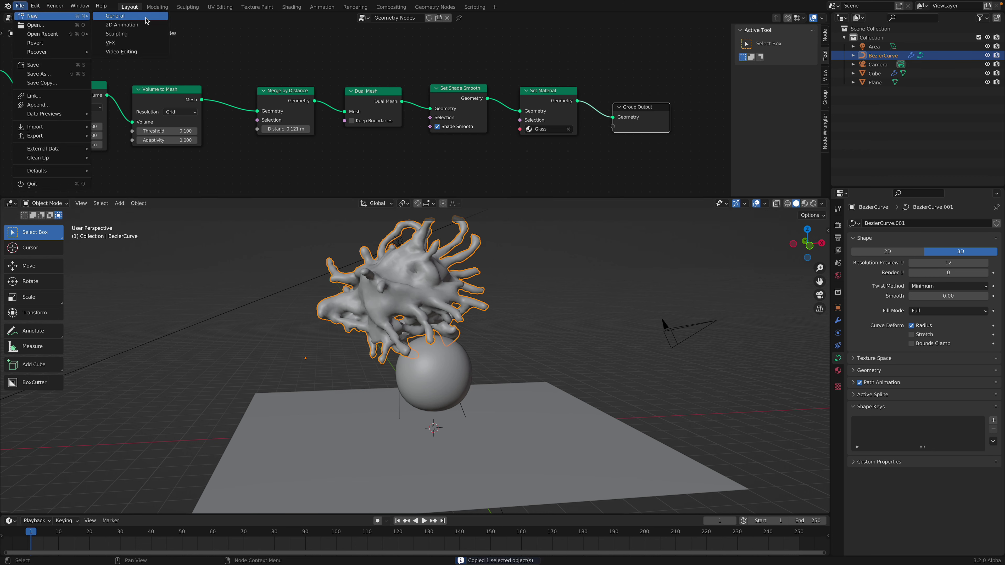
pyautogui.click(145, 18)
pyautogui.click(462, 297)
# Delete the default light and camera, keeping the cube.
pyautogui.press('a')
pyautogui.moveTo(496, 311); pyautogui.dragTo(528, 91, button='middle')
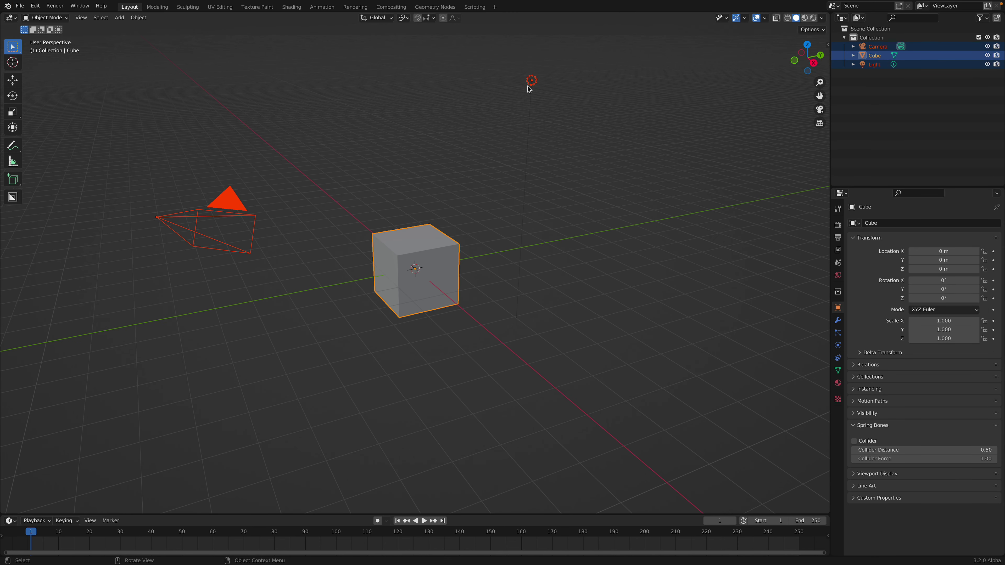
pyautogui.click(530, 86)
pyautogui.keyDown('shift'); pyautogui.click(228, 215); pyautogui.keyUp('shift')
pyautogui.press('x')
pyautogui.click(228, 217)
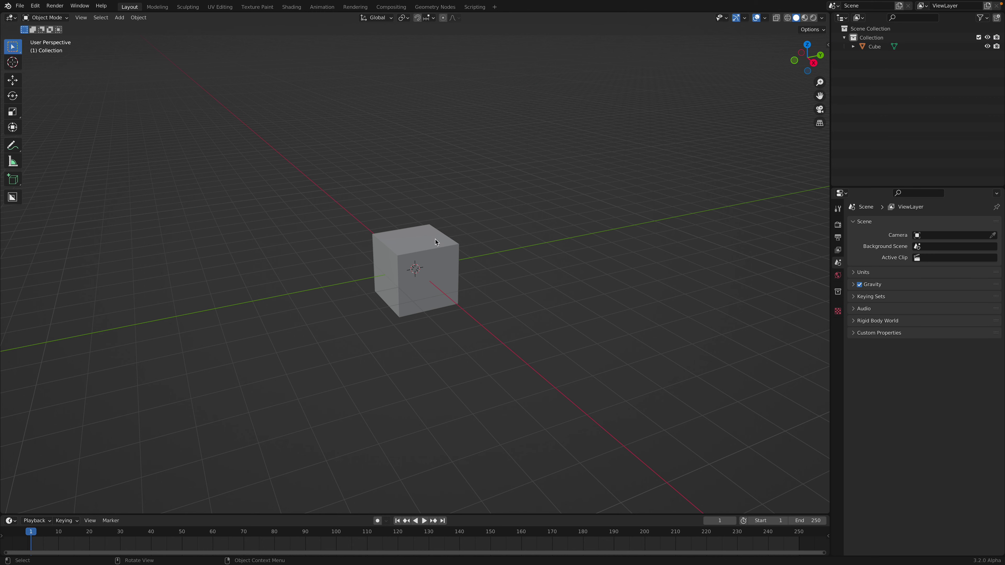
# Paste the copied curve object into the new scene above the cube.
pyautogui.hotkey('ctrl', 'v')
pyautogui.keyDown('shift'); pyautogui.moveTo(459, 189); pyautogui.dragTo(447, 255, button='middle'); pyautogui.keyUp('shift')
pyautogui.click(478, 198)
pyautogui.moveTo(505, 202); pyautogui.dragTo(447, 186, button='middle')
# Set the render engine to Cycles and check the pasted curve's Glass material.
pyautogui.click(838, 225)
pyautogui.click(953, 223)
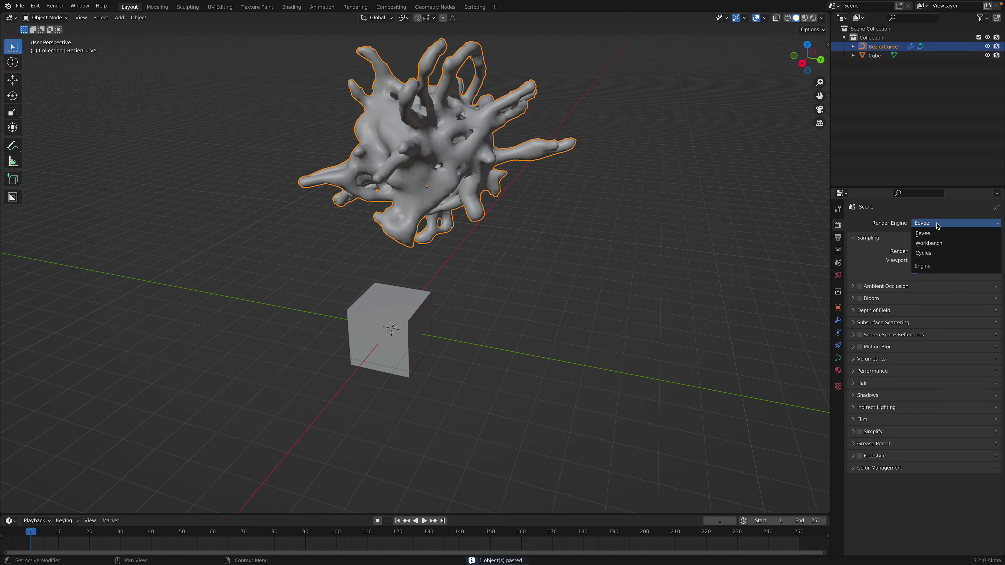
pyautogui.click(927, 253)
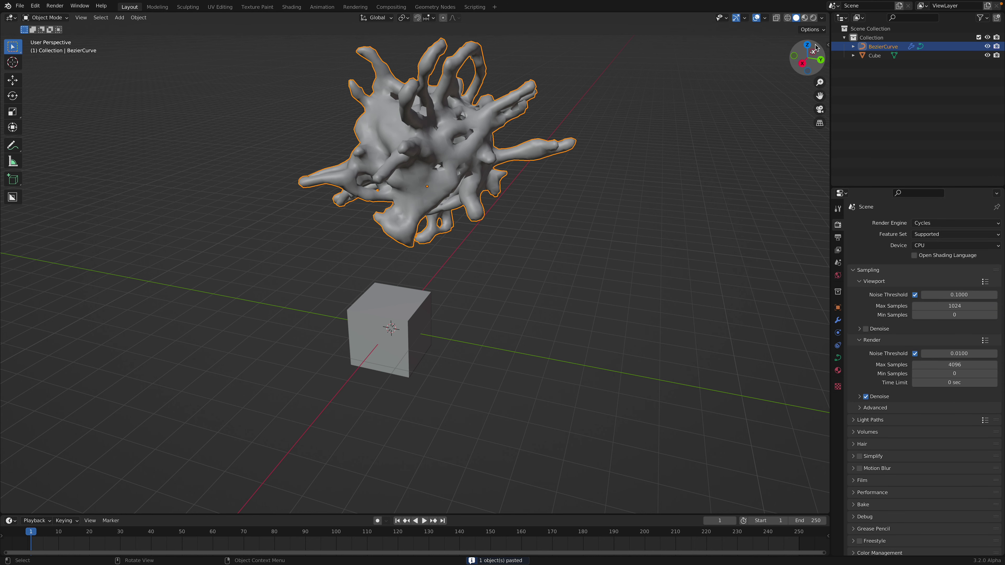
pyautogui.click(837, 370)
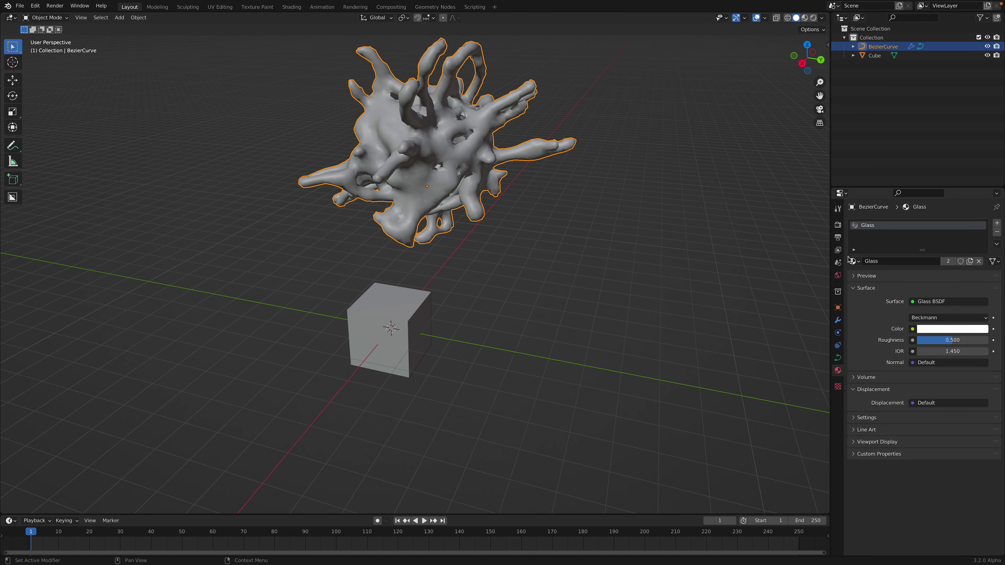
pyautogui.click(837, 224)
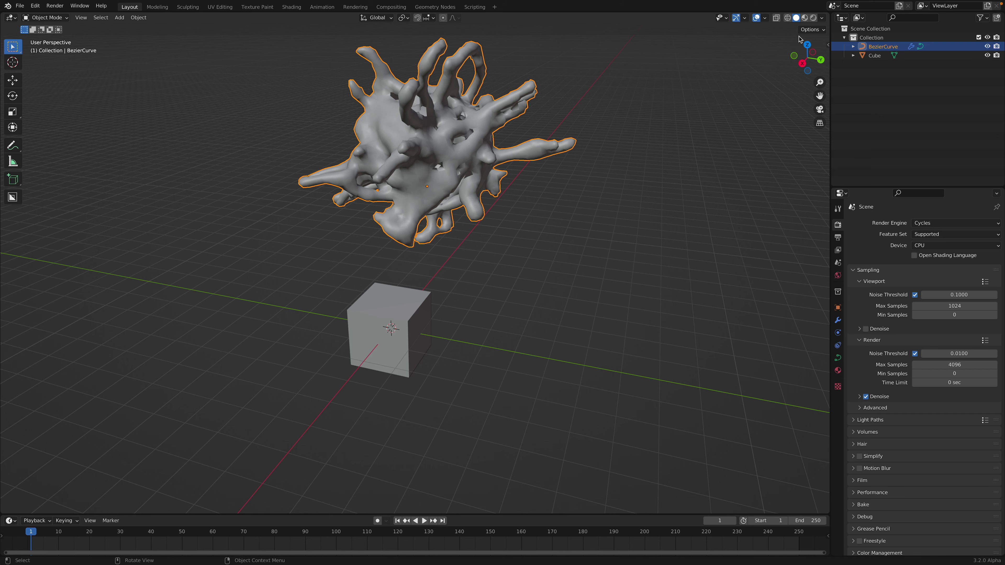
# Preview the deselected curve and cube in rendered shading and restore solid shading.
pyautogui.click(813, 17)
pyautogui.hotkey('alt', 'a')
pyautogui.moveTo(491, 182); pyautogui.dragTo(430, 171, button='middle')
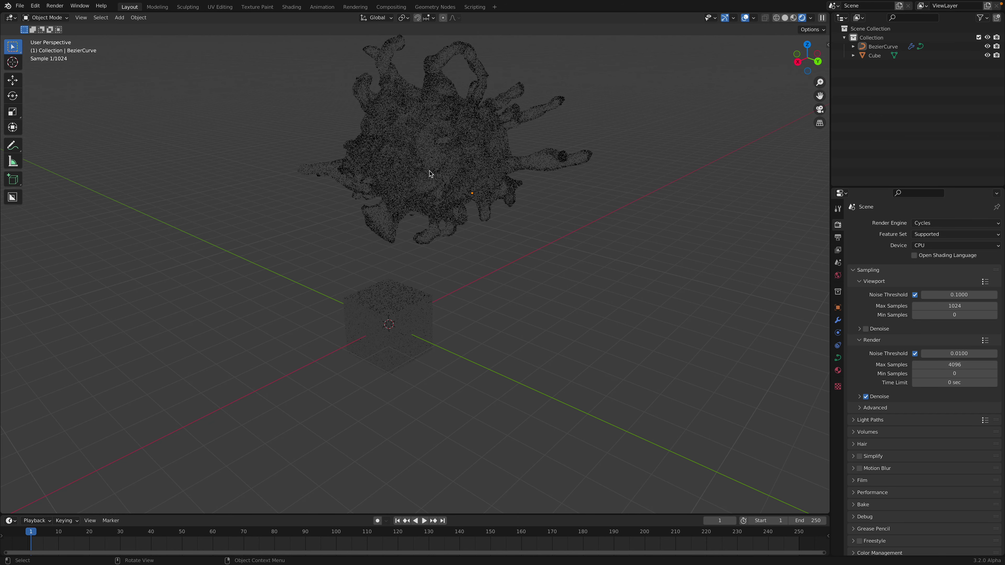
pyautogui.click(784, 19)
# Save the new scene to the Desktop folder as random_glass_001.blend.
pyautogui.click(20, 7)
pyautogui.click(36, 75)
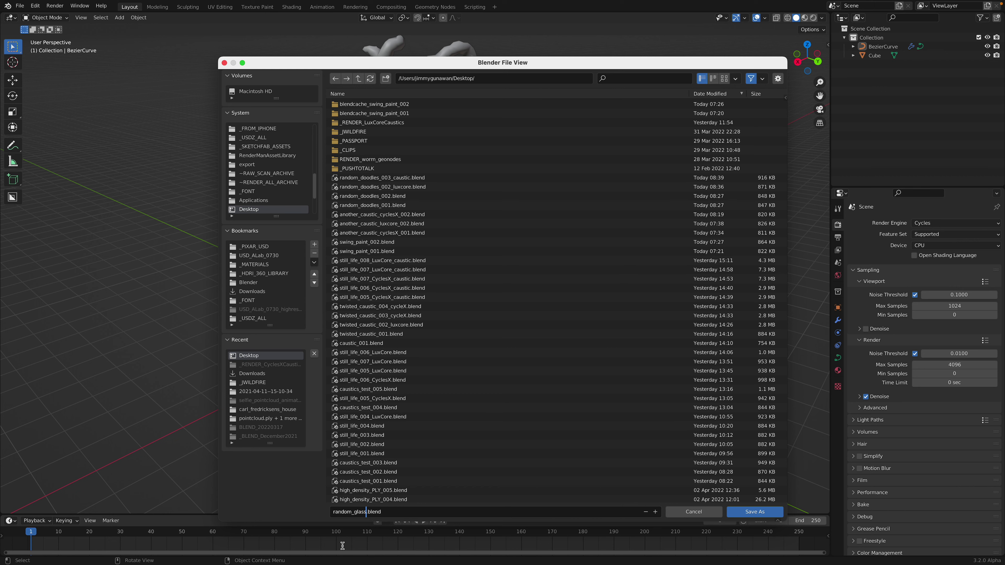
pyautogui.click(755, 512)
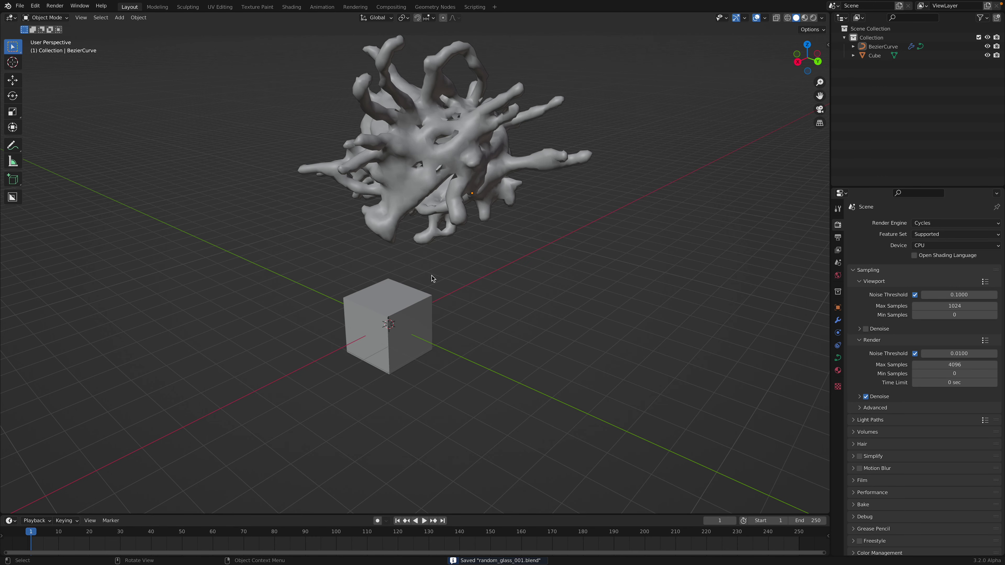
# Add a mesh plane at the origin and scale it up into a large ground surface beneath the curve.
pyautogui.hotkey('shift', 'a')
pyautogui.moveTo(381, 144)
pyautogui.click(459, 149)
pyautogui.scroll(-2, 459, 148)
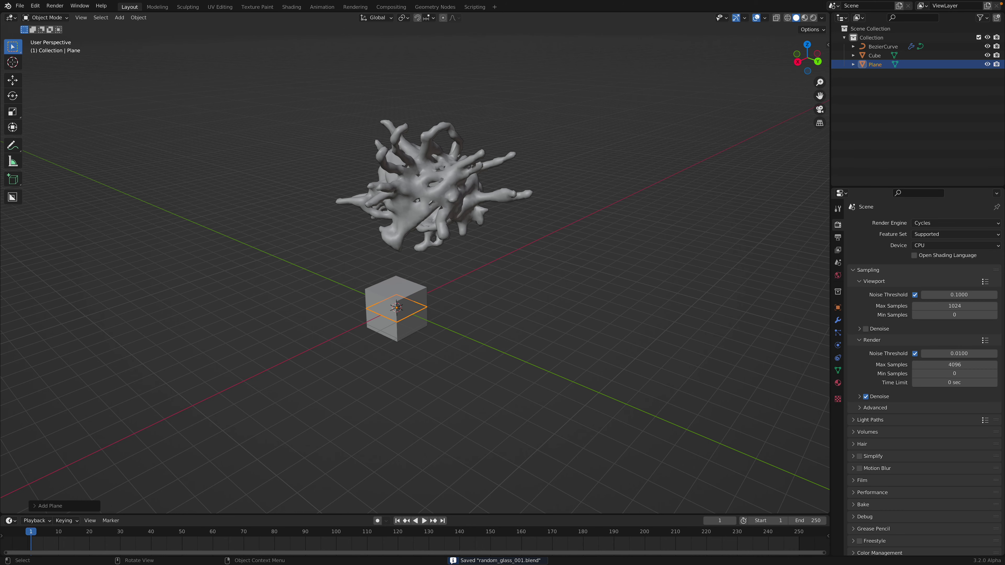
pyautogui.press('s')
pyautogui.click(789, 369)
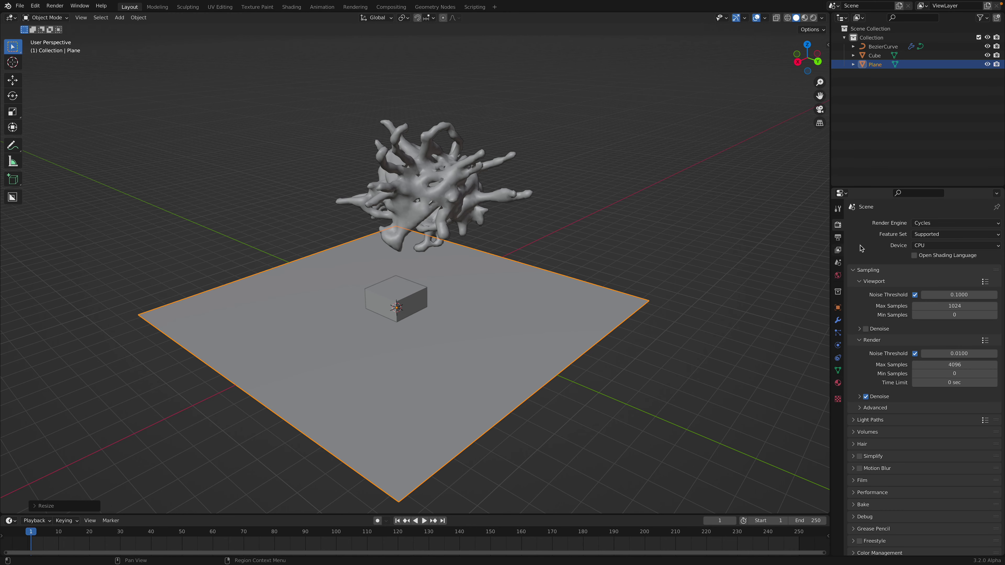
# Rename the plane to Floor and give it a new Principled BSDF material.
pyautogui.doubleClick(877, 65)
pyautogui.write('Floor')
pyautogui.press('Return')
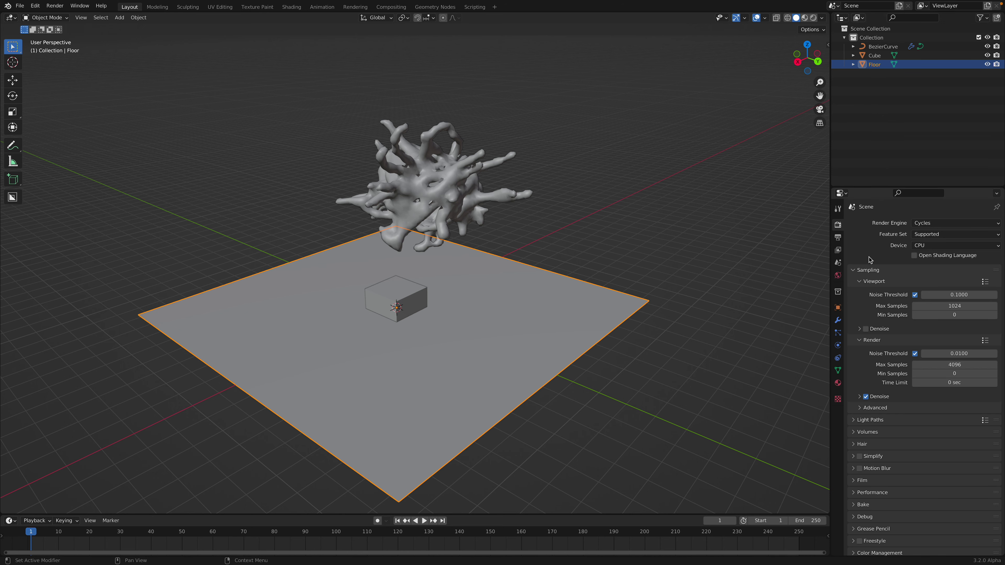
pyautogui.click(838, 383)
pyautogui.click(928, 261)
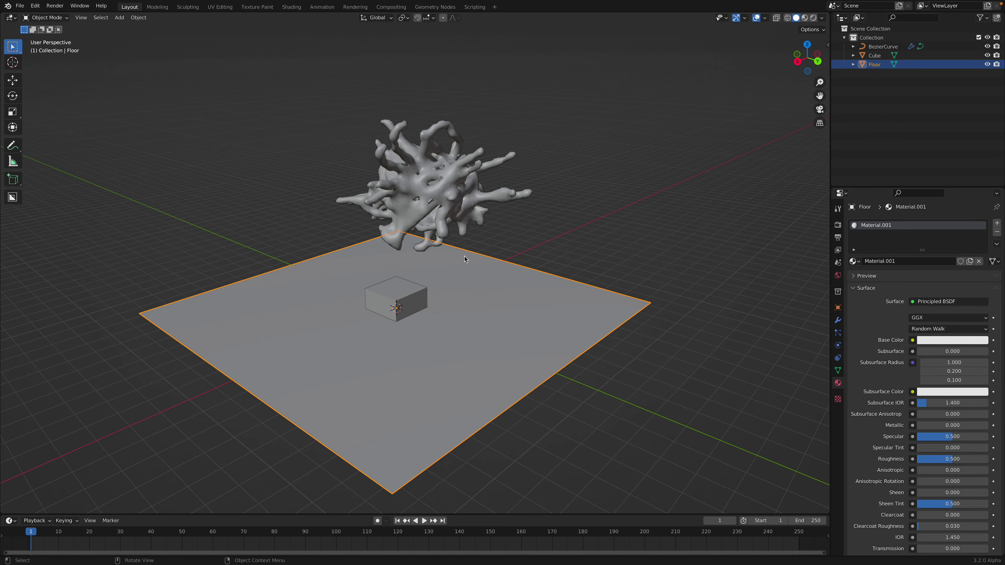
# Move the cube up above the floor and shift the curve object sideways, clear of the cube.
pyautogui.click(412, 298)
pyautogui.moveTo(411, 298); pyautogui.dragTo(423, 277, button='middle')
pyautogui.press('g')
pyautogui.click(441, 187)
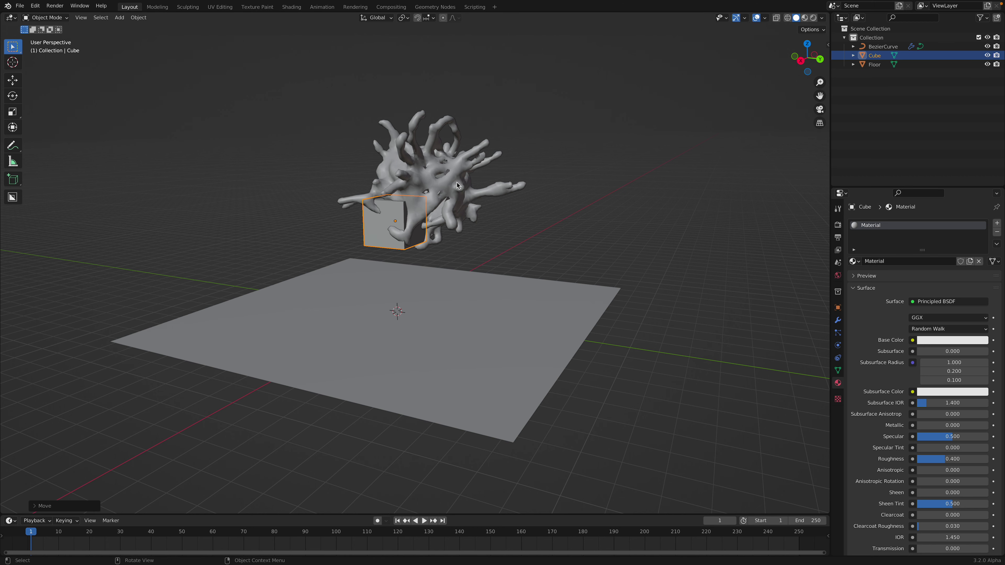
pyautogui.click(445, 183)
pyautogui.press('g')
pyautogui.click(706, 186)
# Save the rearranged scene to the existing file.
pyautogui.click(410, 214)
pyautogui.moveTo(525, 200); pyautogui.dragTo(478, 225, button='middle')
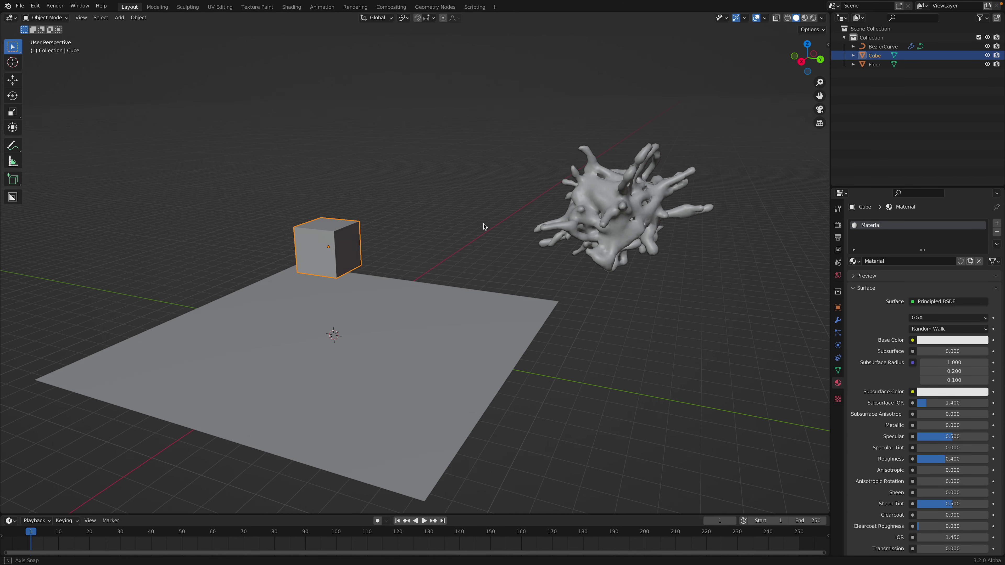
pyautogui.click(502, 223)
pyautogui.hotkey('alt', 'g')
pyautogui.moveTo(390, 242); pyautogui.dragTo(317, 253, button='middle')
pyautogui.moveTo(491, 186); pyautogui.dragTo(401, 170, button='middle')
pyautogui.click(403, 207)
pyautogui.scroll(3, 393, 214)
pyautogui.moveTo(446, 224); pyautogui.dragTo(442, 213, button='middle')
pyautogui.hotkey('ctrl', 's')
# Delete all vertices of the curve object in Edit Mode to leave it empty.
pyautogui.click(291, 224)
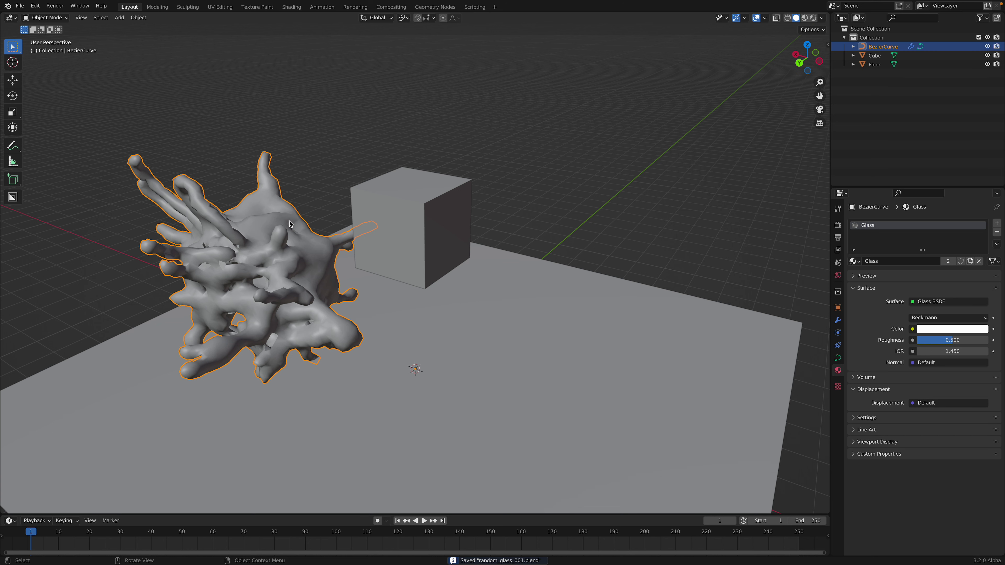
pyautogui.press('Tab')
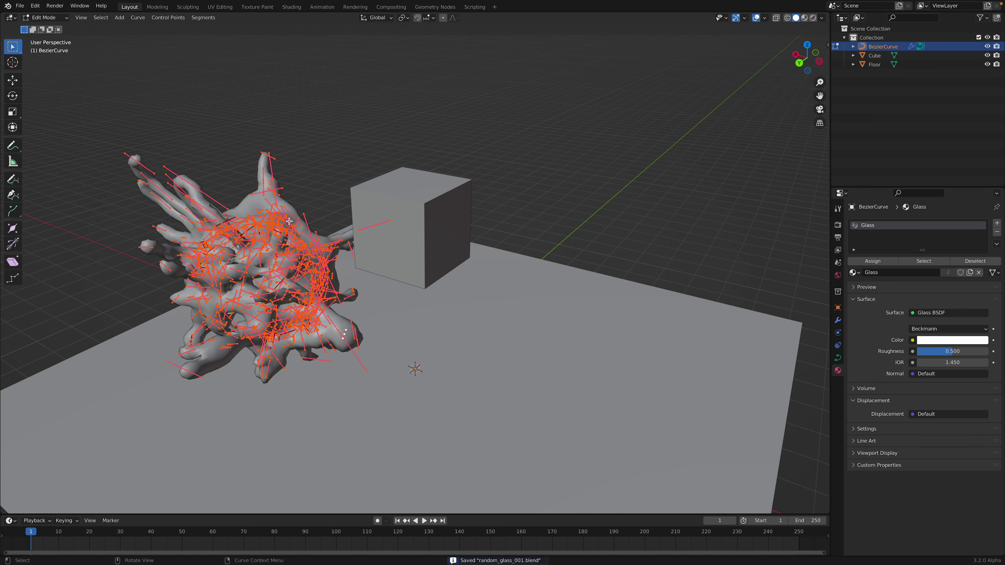
pyautogui.press('x')
pyautogui.click(329, 231)
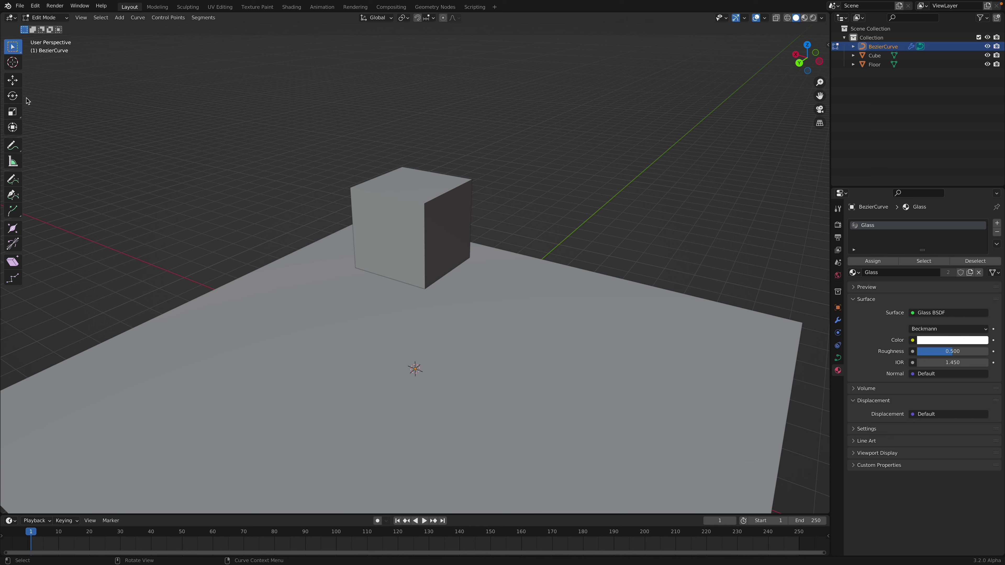
# Activate the curve Draw tool and widen the tool list to show the tool names.
pyautogui.click(48, 20)
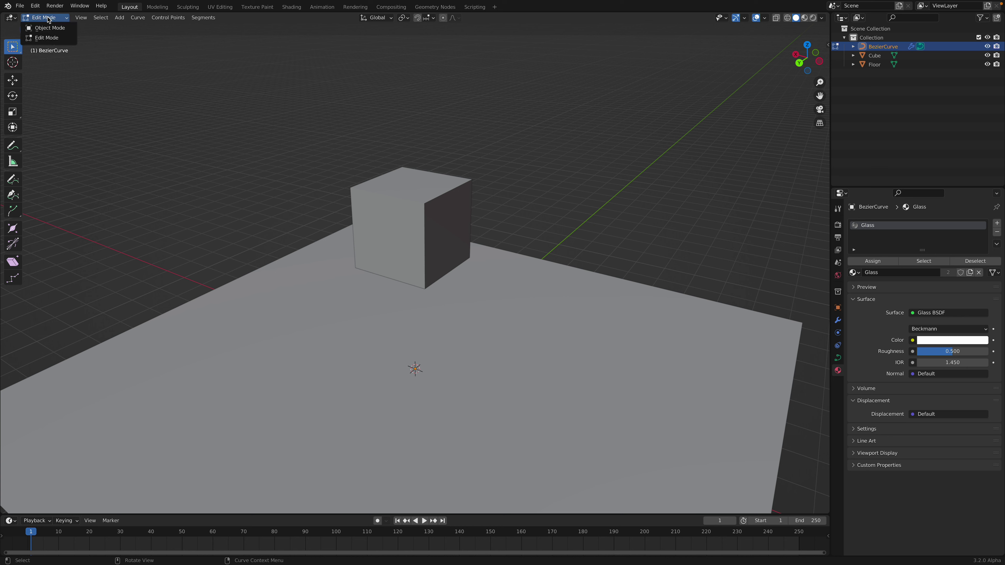
pyautogui.click(13, 180)
pyautogui.moveTo(23, 172); pyautogui.dragTo(94, 175)
# Show the splash screen to check the program version, and close it.
pyautogui.click(8, 6)
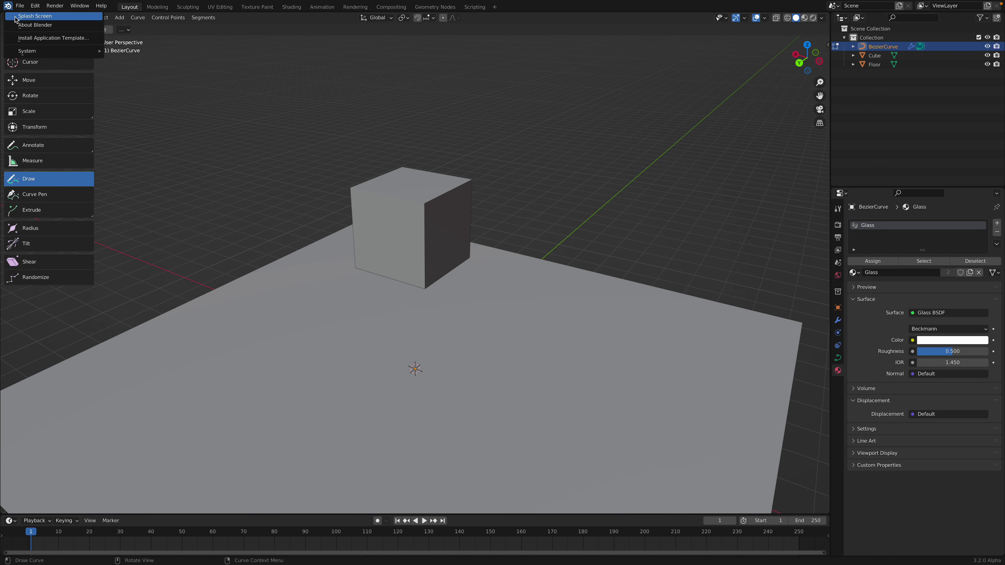
pyautogui.click(24, 16)
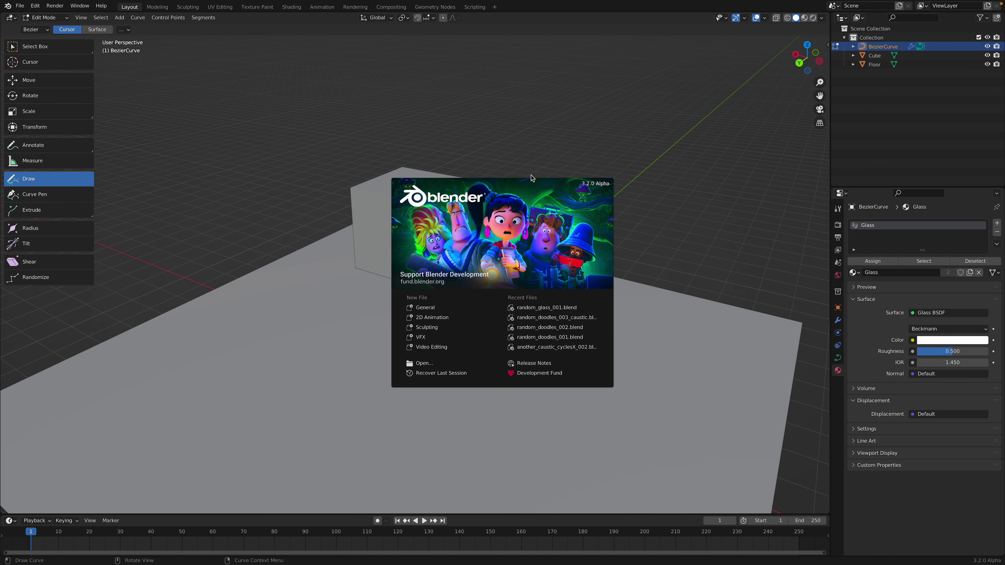
pyautogui.click(51, 198)
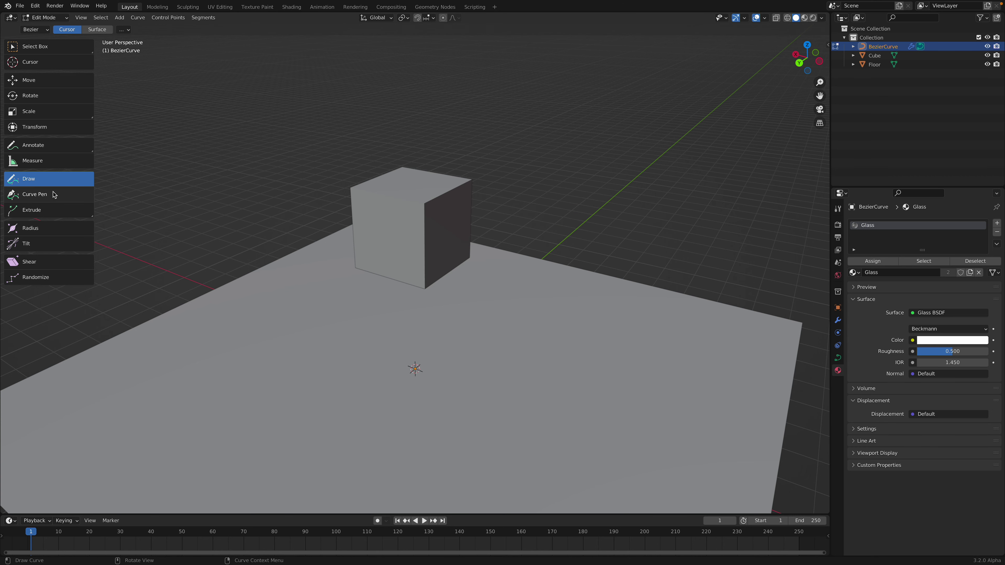
# Set the Draw tool's depth to Surface and frame the cube for drawing.
pyautogui.moveTo(409, 218)
pyautogui.mouseDown(button='middle')
pyautogui.moveTo(418, 197)
pyautogui.moveTo(406, 238)
pyautogui.mouseUp(button='middle')
pyautogui.scroll(1, 398, 192)
pyautogui.scroll(2, 407, 237)
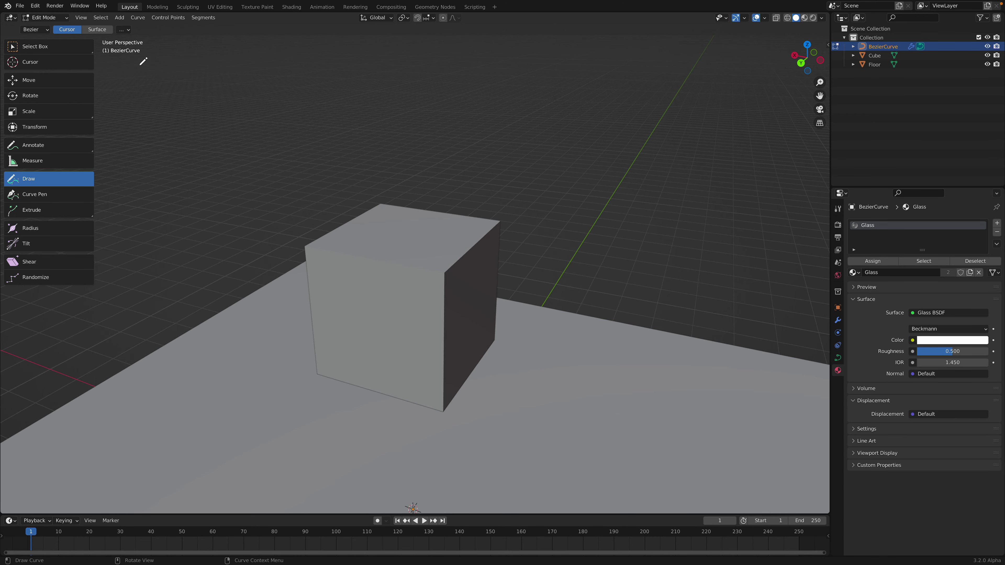
pyautogui.click(97, 29)
pyautogui.scroll(-3, 457, 247)
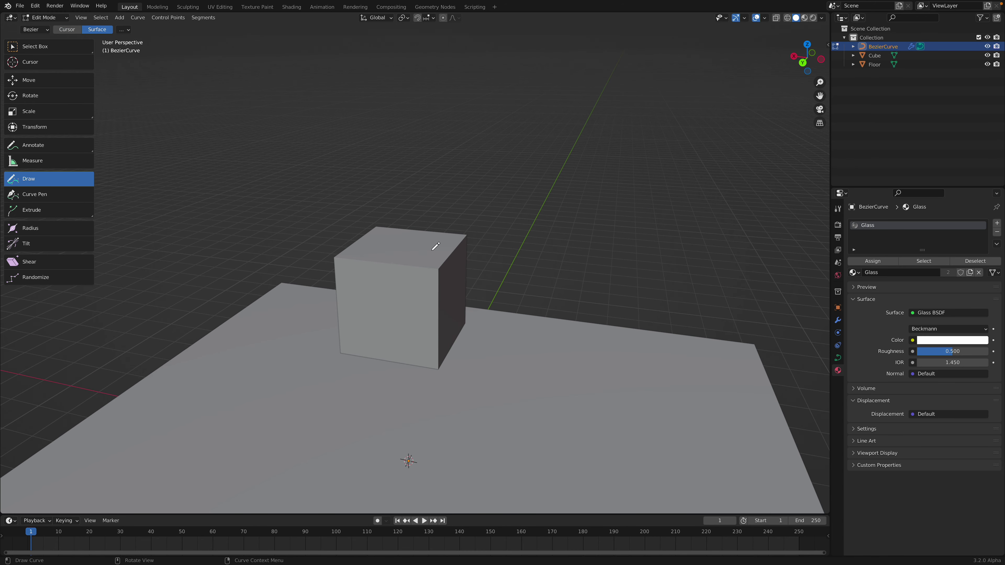
# Draw four curve strokes over the cube's sides and top, orbiting between strokes.
pyautogui.moveTo(384, 288); pyautogui.dragTo(397, 328)
pyautogui.moveTo(423, 308); pyautogui.dragTo(397, 305, button='middle')
pyautogui.moveTo(415, 241); pyautogui.dragTo(443, 314)
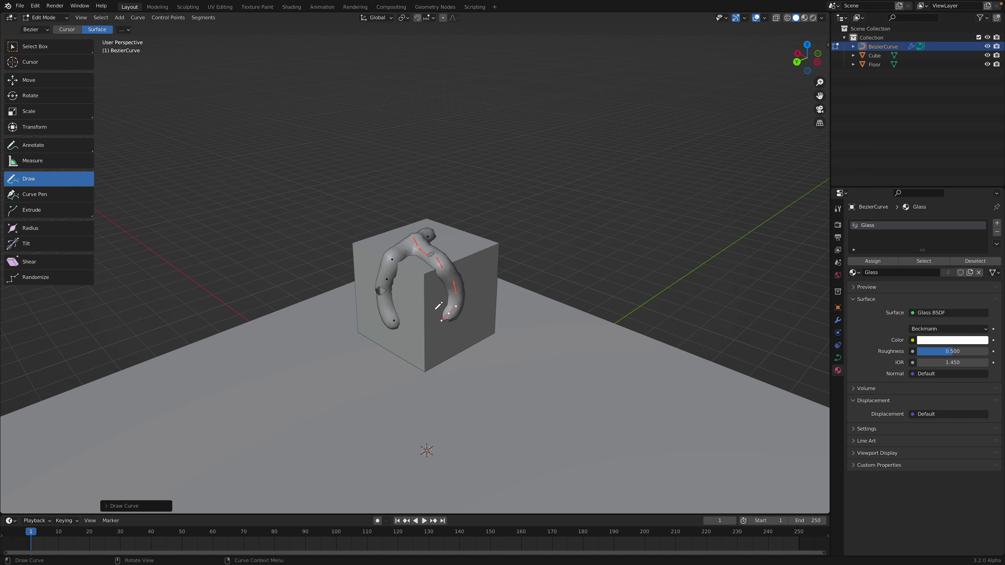
pyautogui.moveTo(415, 266); pyautogui.dragTo(441, 276, button='middle')
pyautogui.moveTo(366, 283); pyautogui.dragTo(347, 282)
pyautogui.moveTo(347, 281); pyautogui.dragTo(404, 284, button='middle')
pyautogui.moveTo(372, 339); pyautogui.dragTo(344, 260)
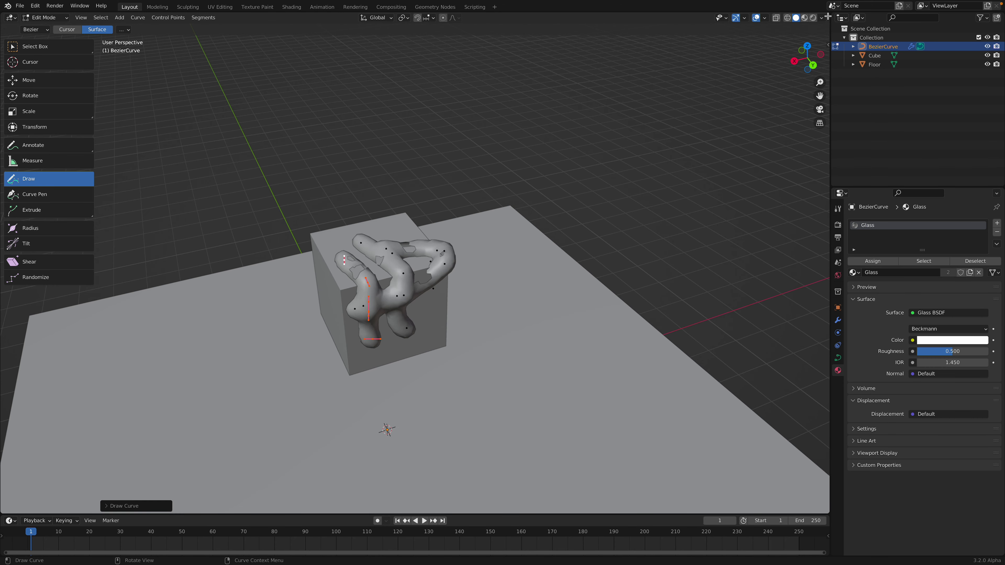
# Split the 3D viewport into two stacked areas and switch the upper one to the Geometry Node Editor.
pyautogui.moveTo(828, 17); pyautogui.dragTo(828, 235)
pyautogui.click(11, 17)
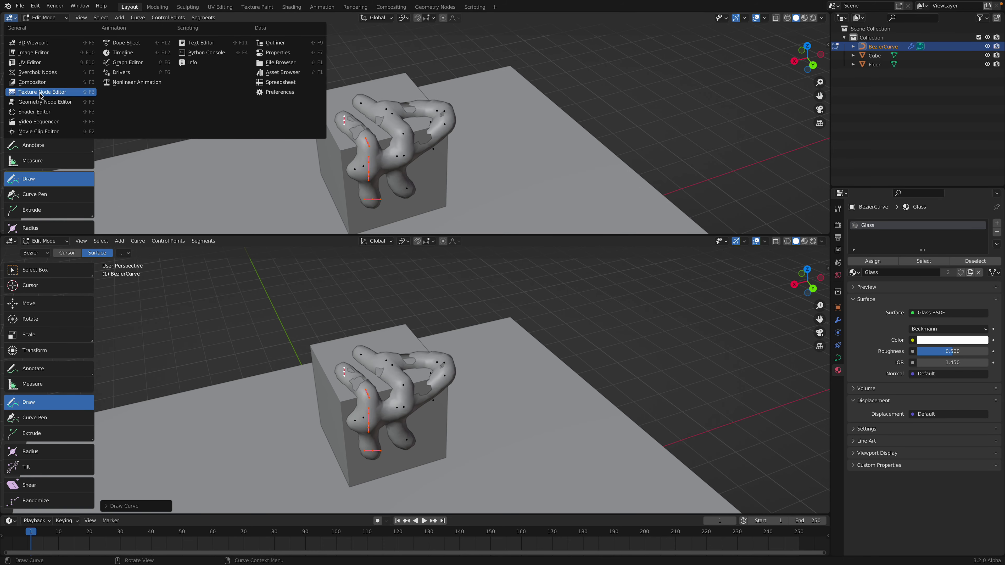
pyautogui.click(45, 101)
pyautogui.scroll(-2, 307, 97)
pyautogui.scroll(4, 206, 117)
# Expose the Points to Volume radius as a group input and set the modifier's Radius to 0.142 m.
pyautogui.moveTo(173, 129); pyautogui.dragTo(209, 156)
pyautogui.scroll(1, 174, 158)
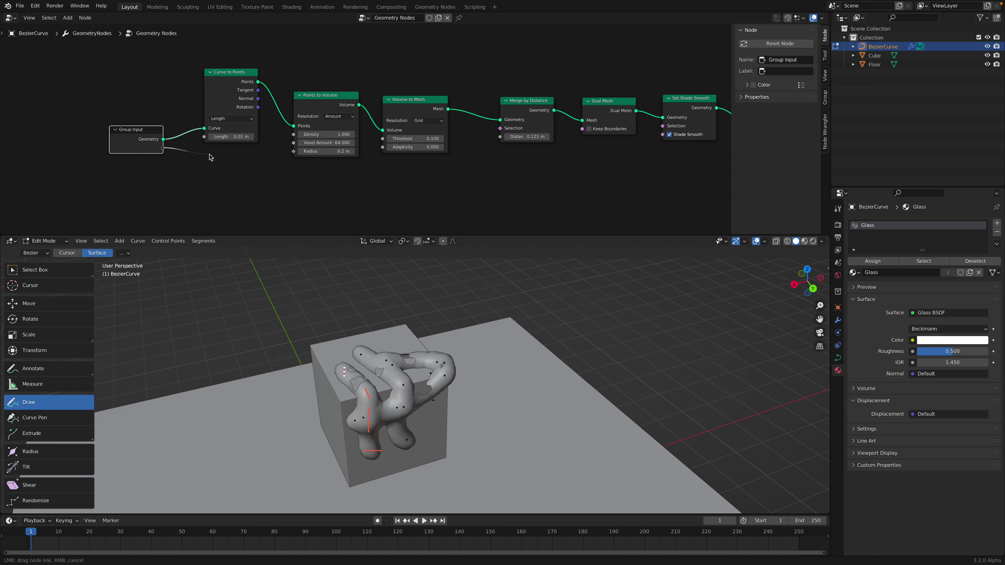
pyautogui.moveTo(276, 154); pyautogui.dragTo(293, 151)
pyautogui.click(838, 320)
pyautogui.moveTo(953, 262)
pyautogui.mouseDown()
pyautogui.moveTo(942, 265)
pyautogui.moveTo(954, 271)
pyautogui.mouseUp()
# Draw a series of curve strokes across the cube's top and down its sides, working around the cube.
pyautogui.moveTo(435, 356)
pyautogui.mouseDown(button='middle')
pyautogui.moveTo(462, 329)
pyautogui.moveTo(424, 380)
pyautogui.moveTo(414, 422)
pyautogui.mouseUp(button='middle')
pyautogui.moveTo(327, 362); pyautogui.dragTo(386, 378, button='middle')
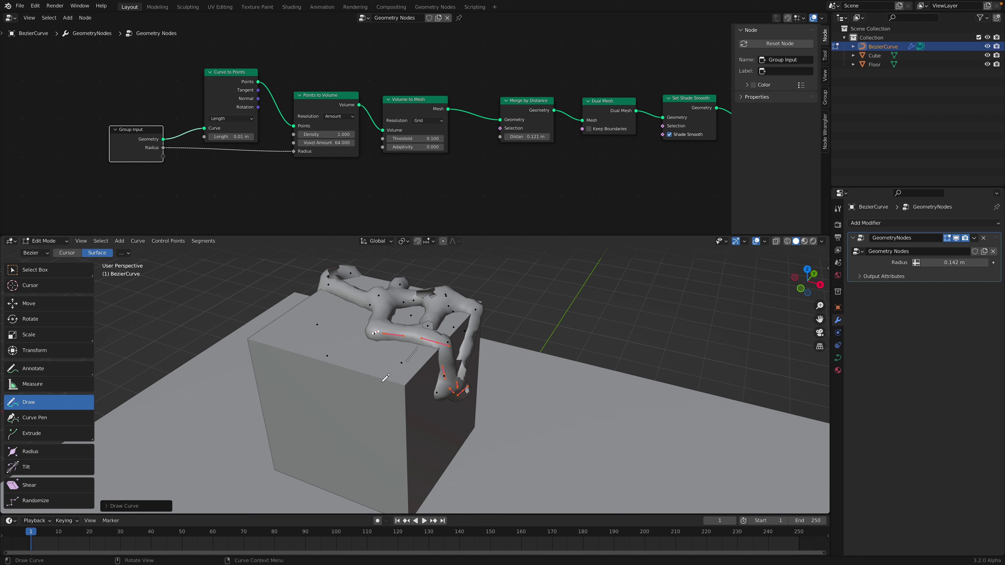
pyautogui.moveTo(353, 333); pyautogui.dragTo(415, 352, button='middle')
pyautogui.moveTo(417, 353); pyautogui.dragTo(396, 383)
pyautogui.moveTo(349, 296); pyautogui.dragTo(349, 297)
pyautogui.moveTo(350, 297)
pyautogui.mouseDown(button='middle')
pyautogui.moveTo(426, 403)
pyautogui.moveTo(415, 367)
pyautogui.mouseUp(button='middle')
pyautogui.moveTo(391, 360); pyautogui.dragTo(410, 424)
pyautogui.moveTo(410, 424)
pyautogui.mouseDown(button='middle')
pyautogui.moveTo(420, 369)
pyautogui.moveTo(443, 368)
pyautogui.mouseUp(button='middle')
pyautogui.moveTo(359, 316)
pyautogui.mouseDown()
pyautogui.moveTo(355, 382)
pyautogui.moveTo(387, 419)
pyautogui.mouseUp()
pyautogui.moveTo(387, 418); pyautogui.dragTo(316, 416, button='middle')
pyautogui.moveTo(419, 364); pyautogui.dragTo(443, 320)
pyautogui.moveTo(443, 319)
pyautogui.mouseDown(button='middle')
pyautogui.moveTo(422, 406)
pyautogui.moveTo(368, 368)
pyautogui.mouseUp(button='middle')
pyautogui.moveTo(379, 395)
pyautogui.mouseDown()
pyautogui.moveTo(414, 372)
pyautogui.moveTo(372, 338)
pyautogui.mouseUp()
pyautogui.moveTo(372, 338)
pyautogui.mouseDown(button='middle')
pyautogui.moveTo(392, 391)
pyautogui.moveTo(374, 336)
pyautogui.mouseUp(button='middle')
pyautogui.moveTo(364, 391)
pyautogui.mouseDown(button='middle')
pyautogui.moveTo(420, 361)
pyautogui.moveTo(344, 394)
pyautogui.mouseUp(button='middle')
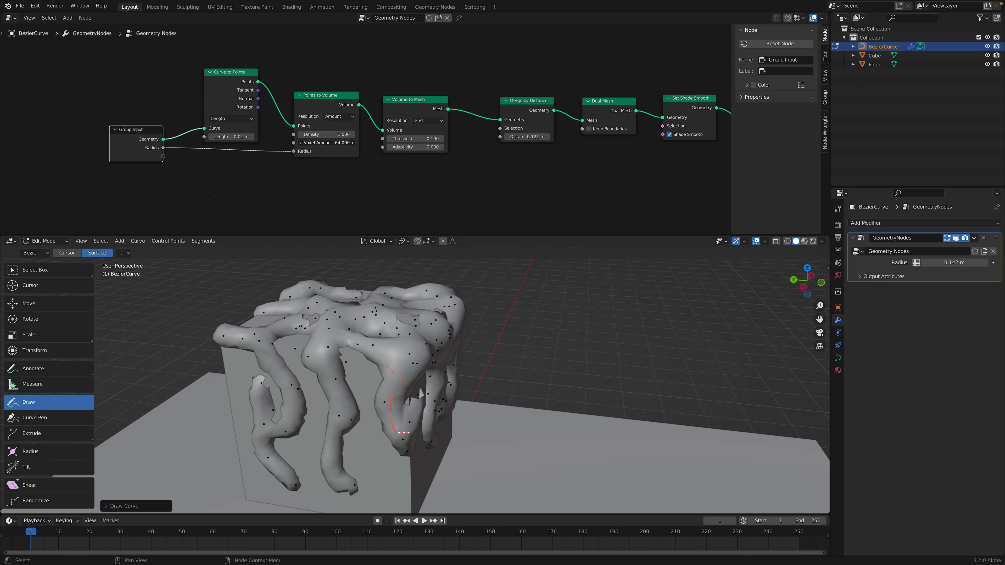
# Set the Voxel Amount of the Points to Volume node to 150.
pyautogui.write('0')
pyautogui.press('Return')
pyautogui.moveTo(321, 144); pyautogui.dragTo(331, 144)
pyautogui.click(322, 144)
pyautogui.write('15')
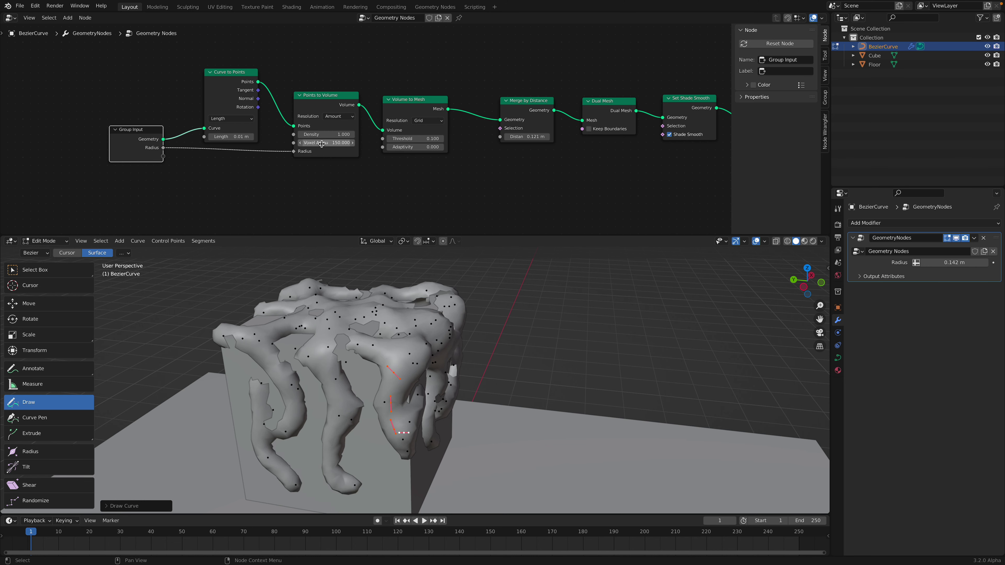
pyautogui.write('0')
pyautogui.press('Return')
# Set the Curve to Points length to 0.03 m and the Volume to Mesh adaptivity to 0.717.
pyautogui.moveTo(235, 136); pyautogui.dragTo(209, 135)
pyautogui.moveTo(405, 165); pyautogui.dragTo(396, 139, button='middle')
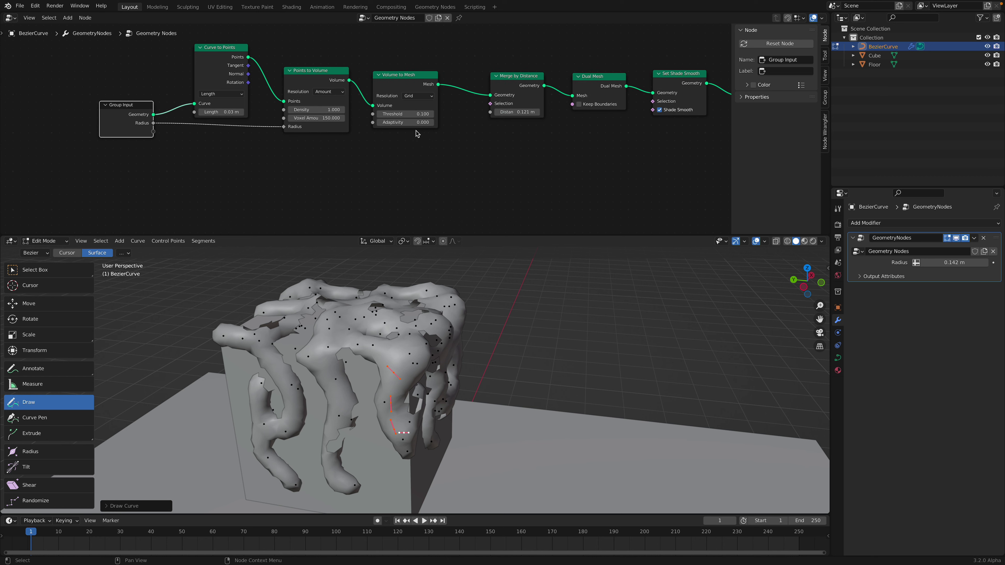
pyautogui.moveTo(419, 122); pyautogui.dragTo(449, 122)
# Reduce the distance of the Merge by Distance node to 0.021 m.
pyautogui.moveTo(525, 112)
pyautogui.mouseDown()
pyautogui.moveTo(548, 111)
pyautogui.moveTo(518, 112)
pyautogui.mouseUp()
pyautogui.moveTo(510, 325); pyautogui.dragTo(467, 368, button='middle')
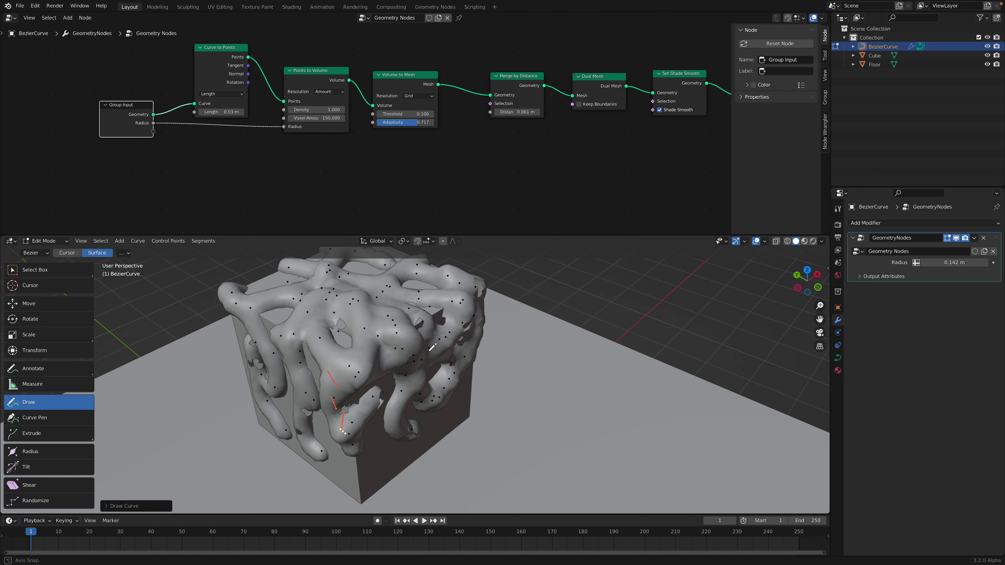
pyautogui.moveTo(554, 368); pyautogui.dragTo(514, 305, button='middle')
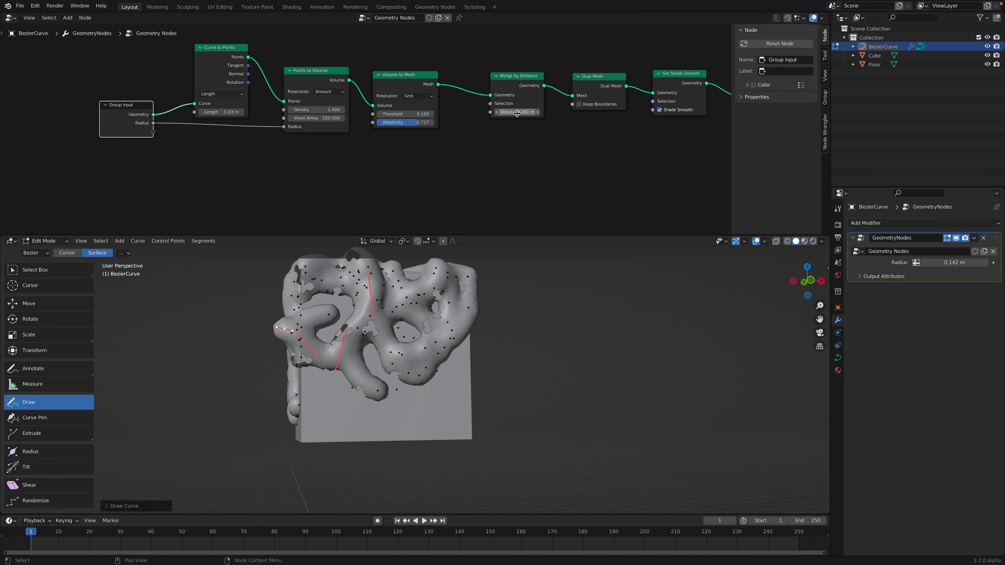
pyautogui.moveTo(518, 112)
pyautogui.mouseDown()
pyautogui.moveTo(502, 112)
pyautogui.moveTo(518, 112)
pyautogui.mouseUp()
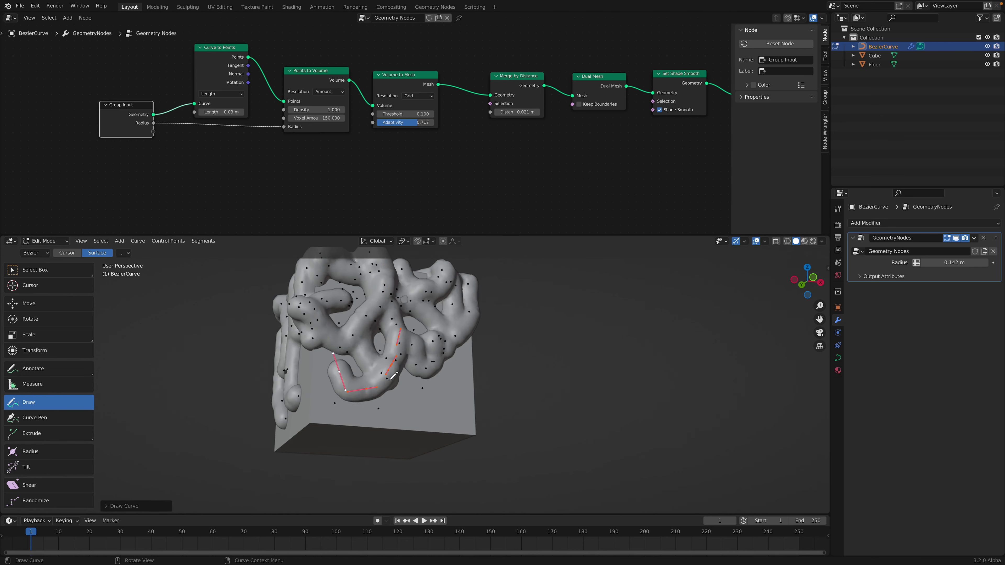
# Draw more curve strokes down the cube's bare lower sides towards its bottom edge.
pyautogui.moveTo(390, 378)
pyautogui.mouseDown(button='middle')
pyautogui.moveTo(392, 422)
pyautogui.moveTo(442, 383)
pyautogui.moveTo(505, 359)
pyautogui.moveTo(560, 408)
pyautogui.moveTo(503, 371)
pyautogui.moveTo(457, 319)
pyautogui.mouseUp(button='middle')
pyautogui.moveTo(457, 318); pyautogui.dragTo(453, 397)
pyautogui.moveTo(368, 427)
pyautogui.mouseDown(button='middle')
pyautogui.moveTo(412, 392)
pyautogui.moveTo(462, 402)
pyautogui.mouseUp(button='middle')
pyautogui.moveTo(443, 432); pyautogui.dragTo(407, 363)
pyautogui.moveTo(396, 378); pyautogui.dragTo(399, 446, button='middle')
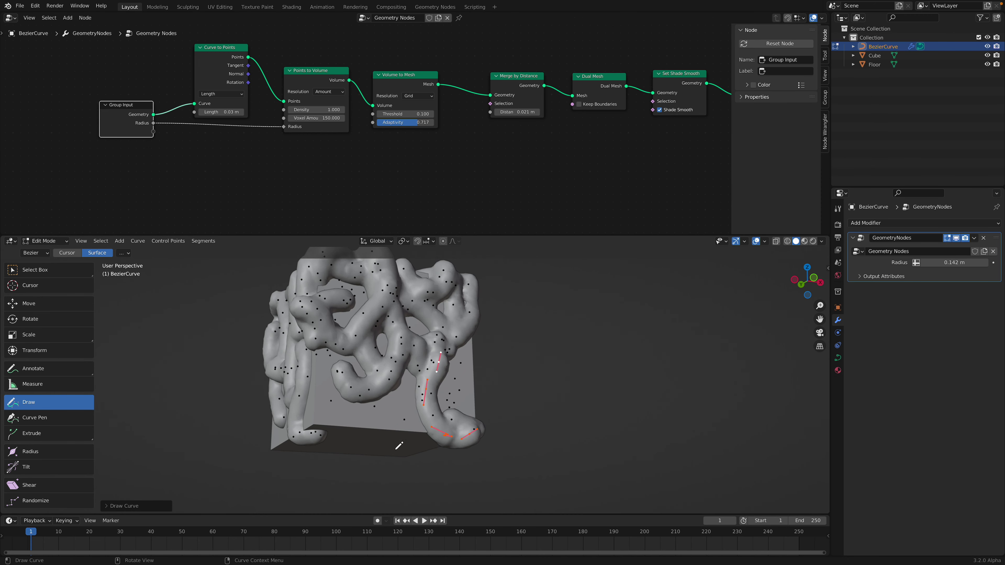
pyautogui.moveTo(436, 403); pyautogui.dragTo(406, 361, button='middle')
pyautogui.moveTo(319, 390); pyautogui.dragTo(462, 388, button='middle')
pyautogui.moveTo(458, 392); pyautogui.dragTo(442, 387)
pyautogui.moveTo(429, 443)
pyautogui.mouseDown(button='middle')
pyautogui.moveTo(441, 415)
pyautogui.moveTo(405, 435)
pyautogui.moveTo(437, 374)
pyautogui.mouseUp(button='middle')
pyautogui.scroll(-6, 420, 428)
pyautogui.scroll(-5, 404, 435)
pyautogui.scroll(1, 438, 375)
pyautogui.hotkey('ctrl', 'z')
# Draw further strokes along the cube's bottom edge and over its remaining bare side areas.
pyautogui.moveTo(440, 371); pyautogui.dragTo(411, 399)
pyautogui.scroll(7, 442, 372)
pyautogui.scroll(2, 419, 397)
pyautogui.moveTo(443, 395)
pyautogui.mouseDown(button='middle')
pyautogui.moveTo(455, 364)
pyautogui.moveTo(456, 394)
pyautogui.mouseUp(button='middle')
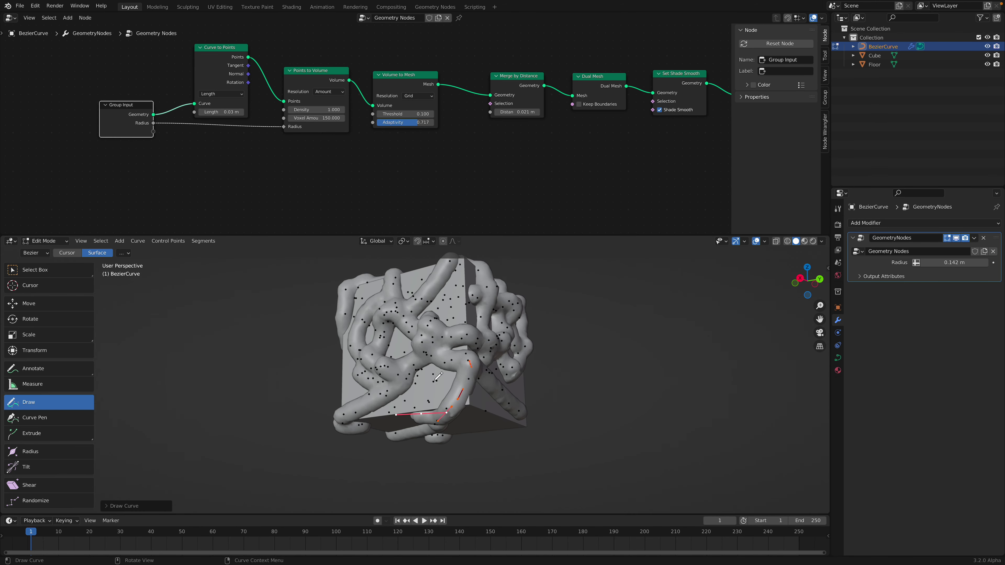
pyautogui.moveTo(474, 308); pyautogui.dragTo(480, 342, button='middle')
pyautogui.moveTo(483, 342); pyautogui.dragTo(435, 300)
pyautogui.moveTo(428, 339); pyautogui.dragTo(455, 341, button='middle')
pyautogui.moveTo(462, 337); pyautogui.dragTo(432, 351)
pyautogui.moveTo(432, 351); pyautogui.dragTo(120, 289, button='middle')
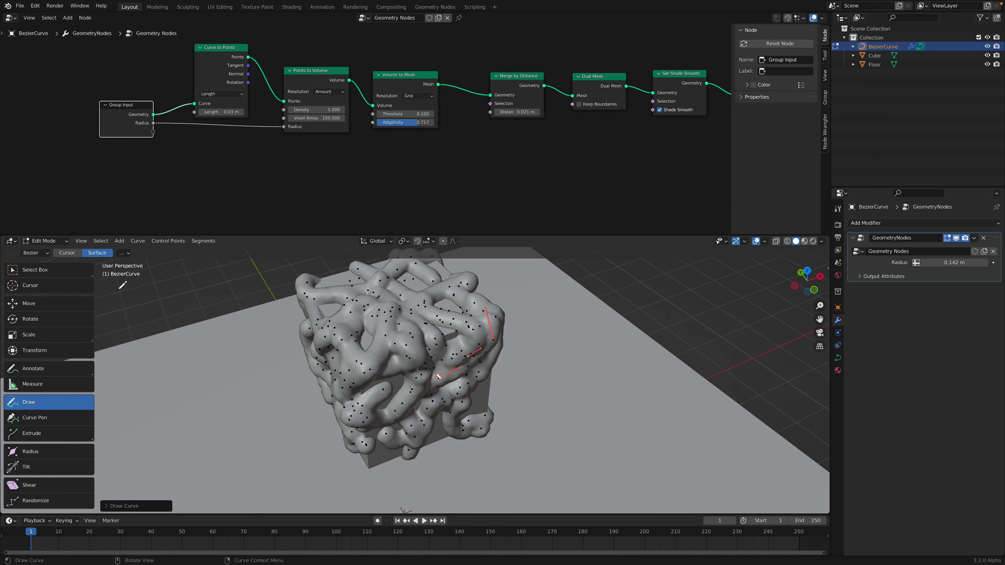
# Return the curve to Object Mode and save the file.
pyautogui.click(46, 241)
pyautogui.click(54, 250)
pyautogui.moveTo(617, 356); pyautogui.dragTo(516, 330, button='middle')
pyautogui.hotkey('ctrl', 's')
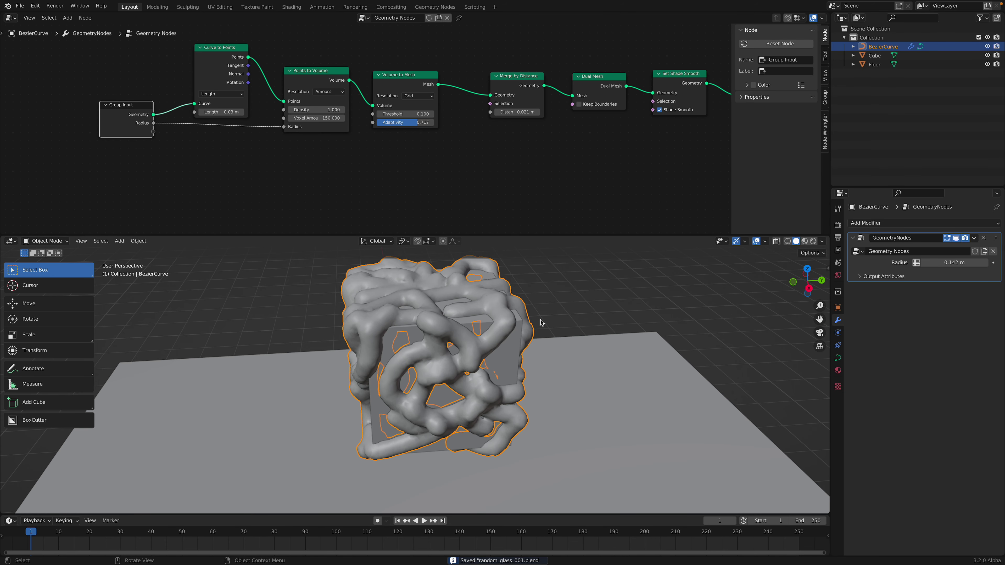
# Hide the cube in the viewport and enlarge the 3D viewport by shrinking the node editor above it.
pyautogui.click(555, 292)
pyautogui.click(503, 299)
pyautogui.click(987, 59)
pyautogui.moveTo(593, 316); pyautogui.dragTo(531, 296, button='middle')
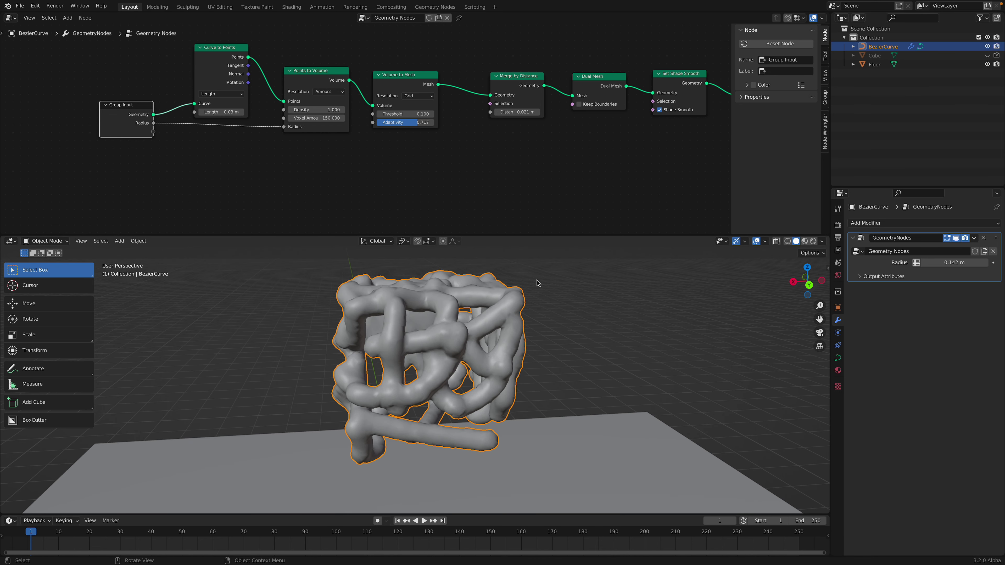
pyautogui.moveTo(544, 236); pyautogui.dragTo(543, 136)
pyautogui.moveTo(532, 198); pyautogui.dragTo(553, 253, button='middle')
# Save the file, and show the viewport in Rendered shading with nothing selected.
pyautogui.hotkey('alt', 'a')
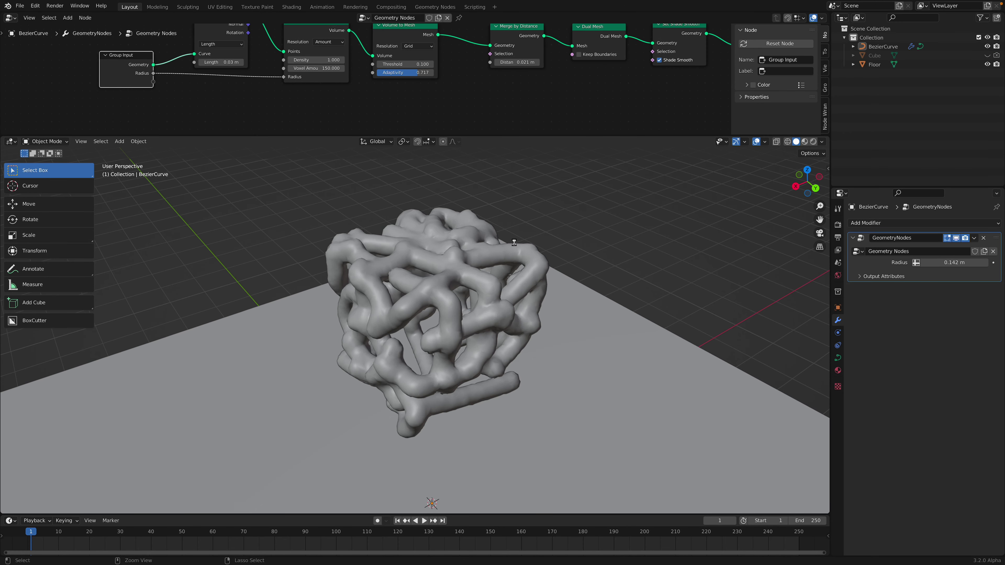
pyautogui.click(514, 244)
pyautogui.click(653, 200)
pyautogui.moveTo(482, 239); pyautogui.dragTo(455, 232, button='middle')
pyautogui.click(455, 233)
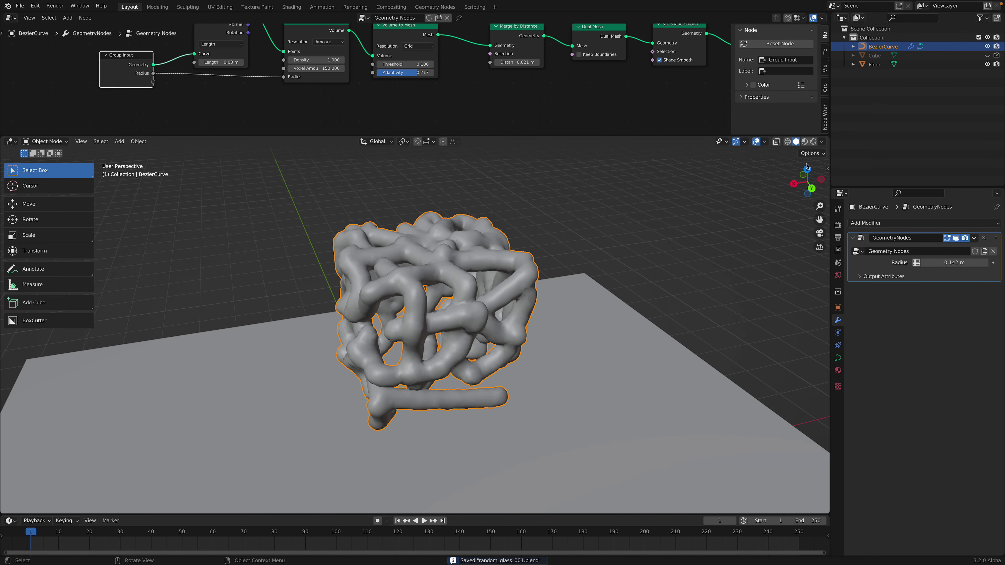
pyautogui.click(816, 142)
pyautogui.hotkey('alt', 'a')
pyautogui.moveTo(623, 312); pyautogui.dragTo(569, 289, button='middle')
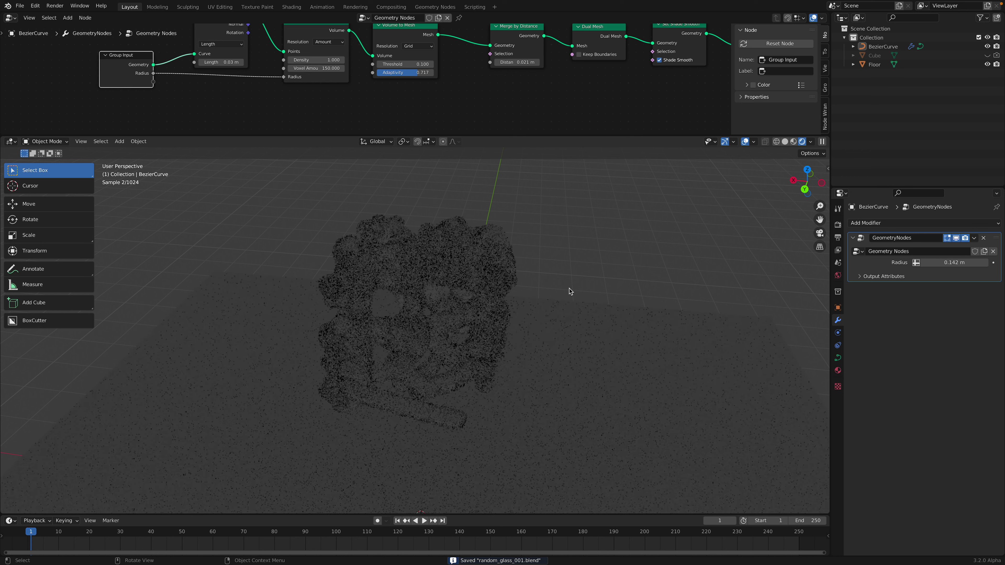
pyautogui.moveTo(706, 218); pyautogui.dragTo(675, 302, button='middle')
# Open the world background's strength setting and save the file.
pyautogui.click(837, 275)
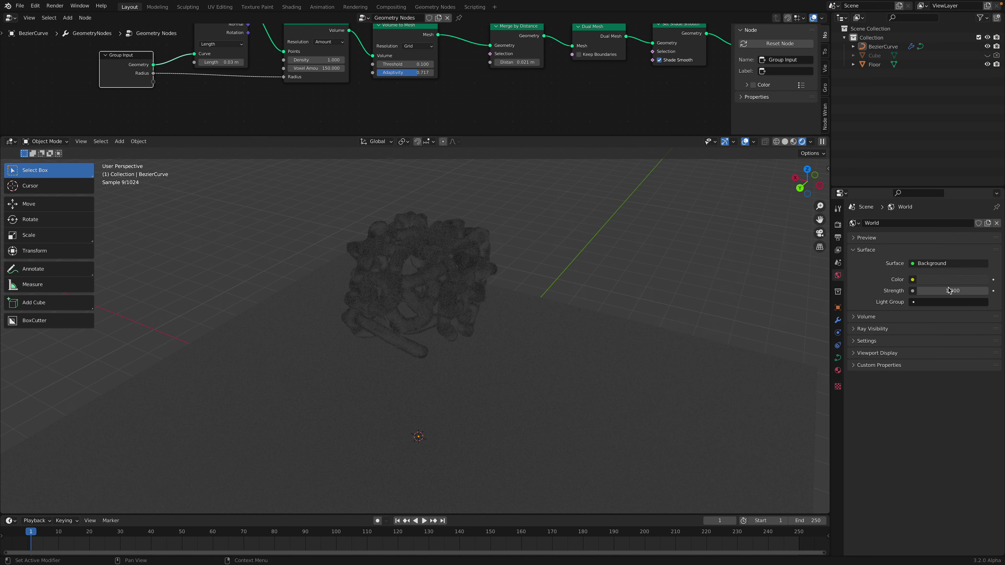
pyautogui.moveTo(952, 290)
pyautogui.mouseDown()
pyautogui.moveTo(985, 289)
pyautogui.moveTo(951, 291)
pyautogui.mouseUp()
pyautogui.click(951, 290)
pyautogui.click(597, 279)
pyautogui.moveTo(597, 279); pyautogui.dragTo(562, 301, button='middle')
pyautogui.hotkey('ctrl', 's')
# Select the curve object and lower it along the Z axis towards the floor.
pyautogui.moveTo(499, 321); pyautogui.dragTo(468, 291, button='middle')
pyautogui.click(445, 272)
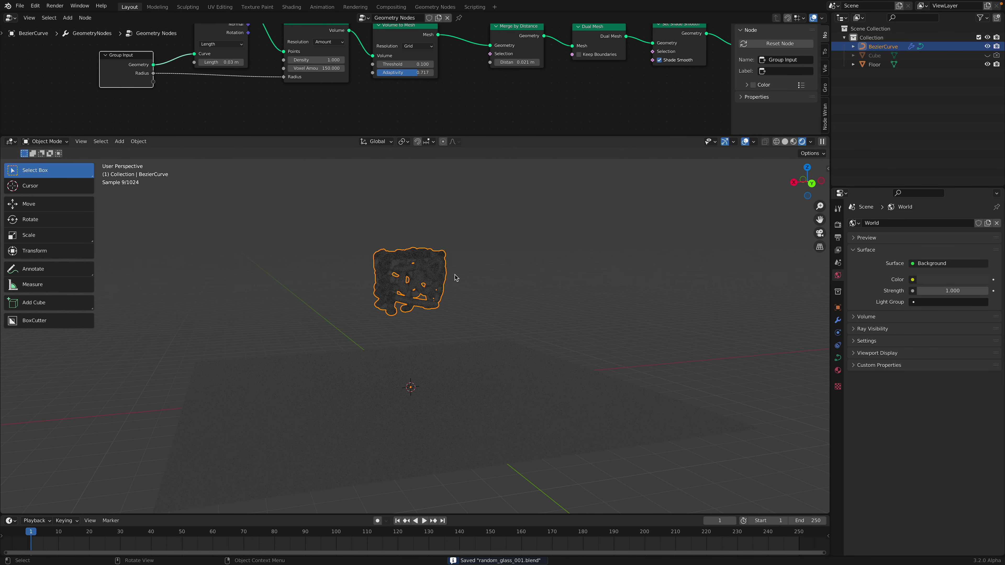
pyautogui.press('g')
pyautogui.press('z')
pyautogui.click(458, 348)
# Open the list of light types that can be added to the scene.
pyautogui.moveTo(508, 310); pyautogui.dragTo(489, 278, button='middle')
pyautogui.hotkey('shift', 'a')
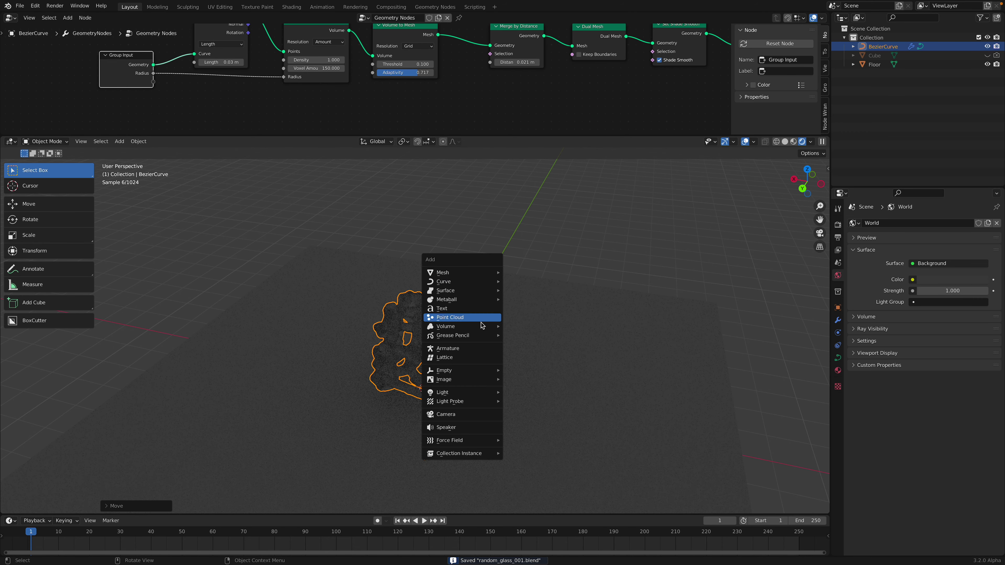
pyautogui.moveTo(497, 393)
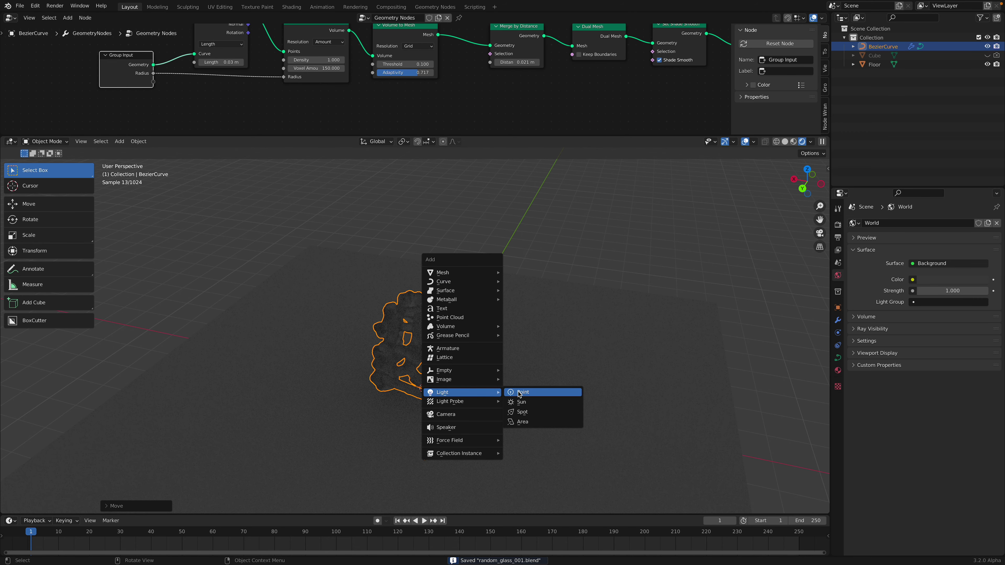
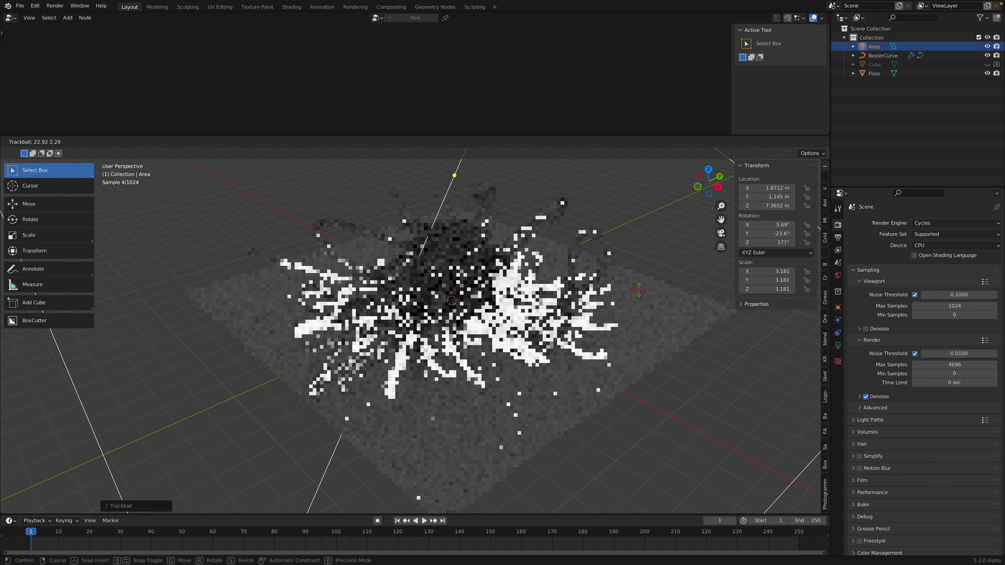
# Enable viewport denoising and set the area light's beam spread to 11.6°.
pyautogui.click(865, 329)
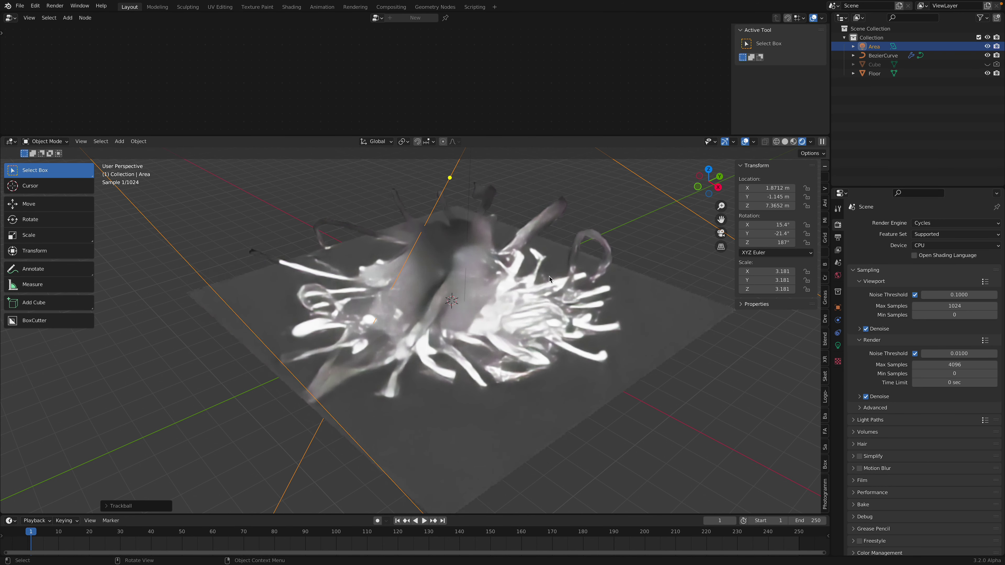
pyautogui.click(837, 345)
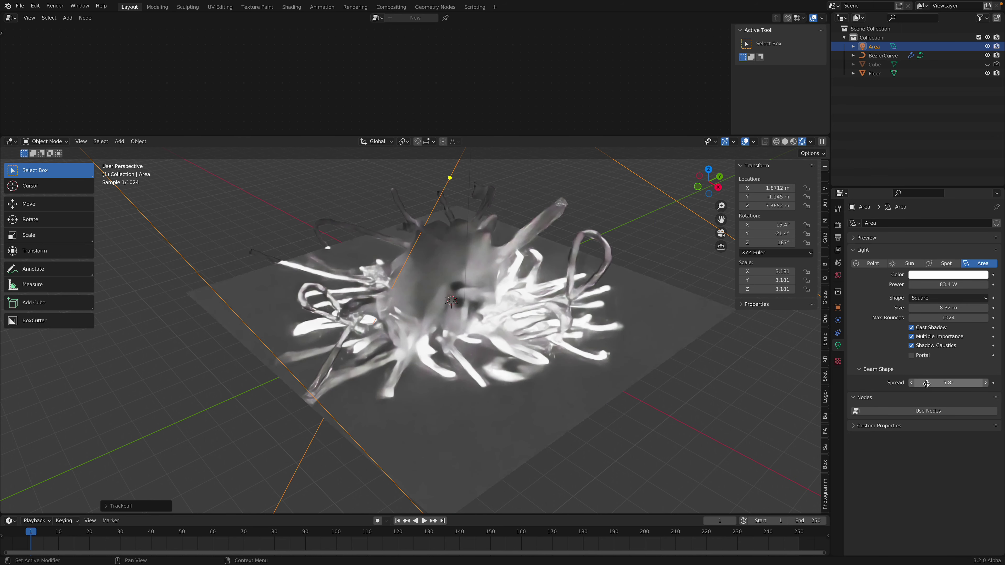
pyautogui.moveTo(947, 382)
pyautogui.mouseDown()
pyautogui.moveTo(930, 382)
pyautogui.moveTo(971, 382)
pyautogui.moveTo(958, 382)
pyautogui.mouseUp()
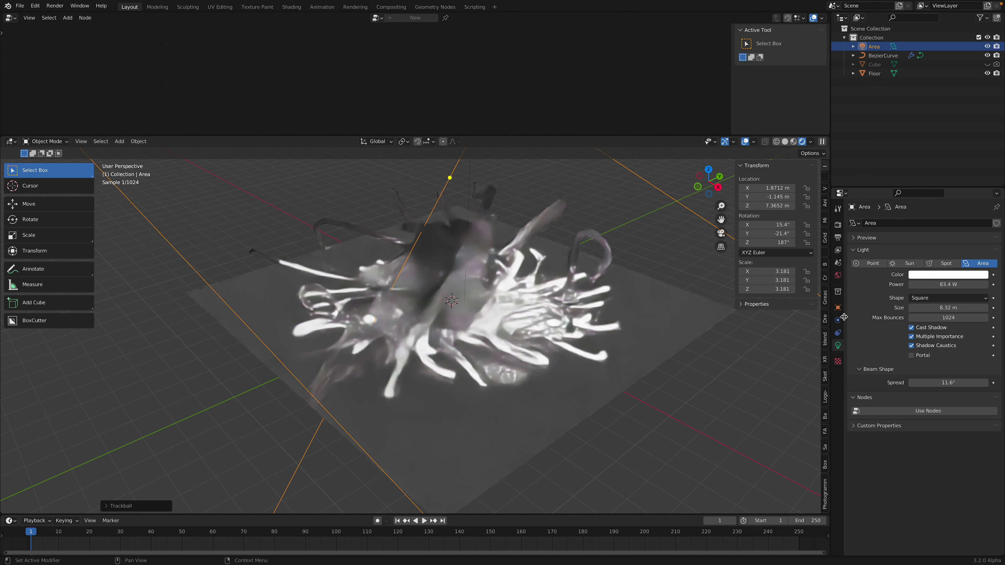
pyautogui.click(935, 282)
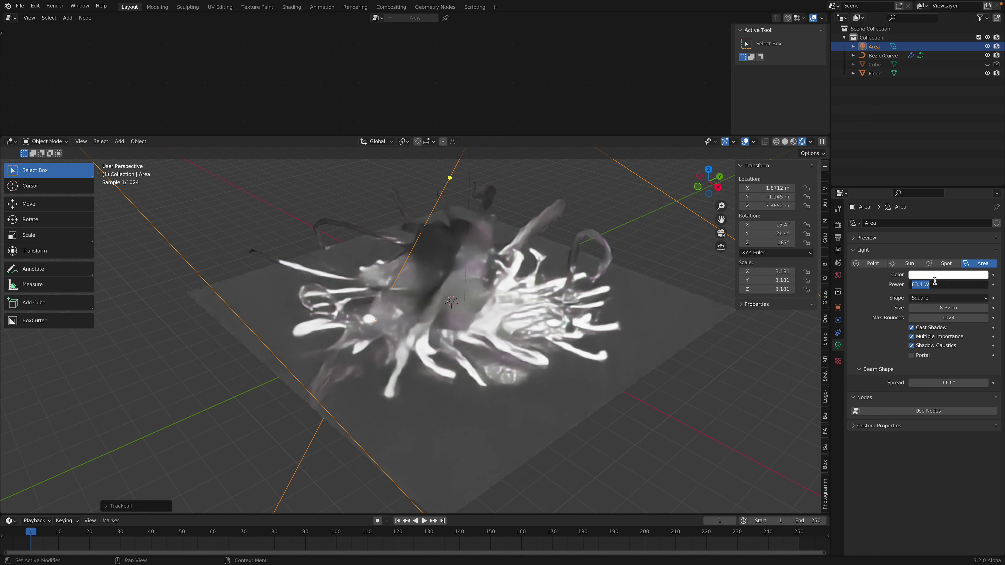
pyautogui.press('Return')
# Set the color management look to High Contrast and the exposure to -1.250.
pyautogui.click(837, 225)
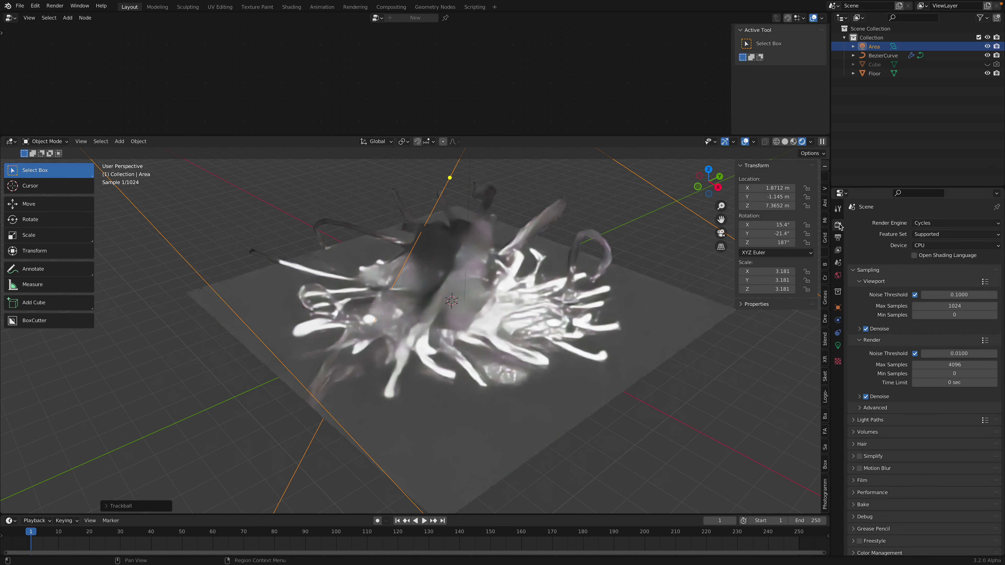
pyautogui.scroll(-1, 877, 500)
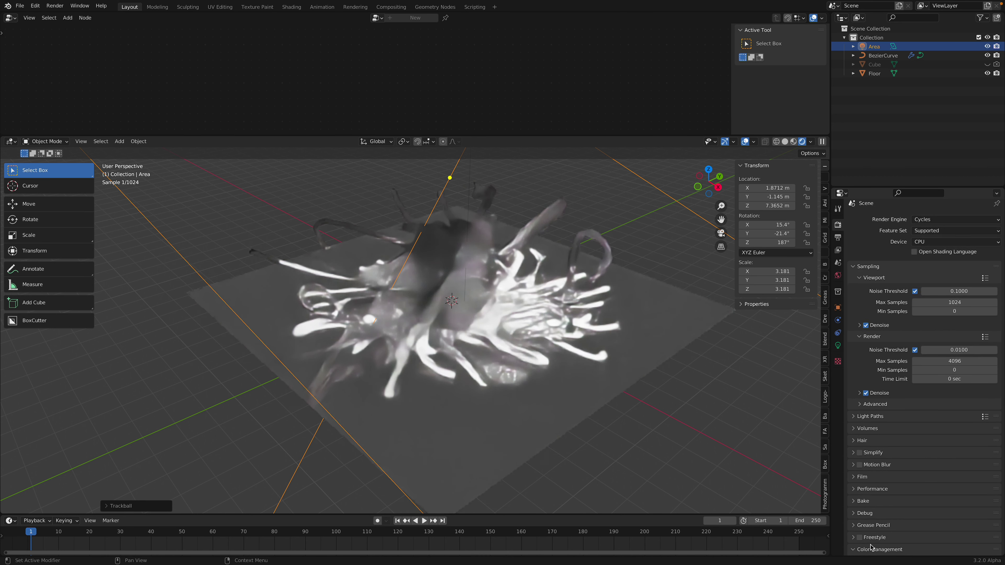
pyautogui.scroll(-5, 870, 546)
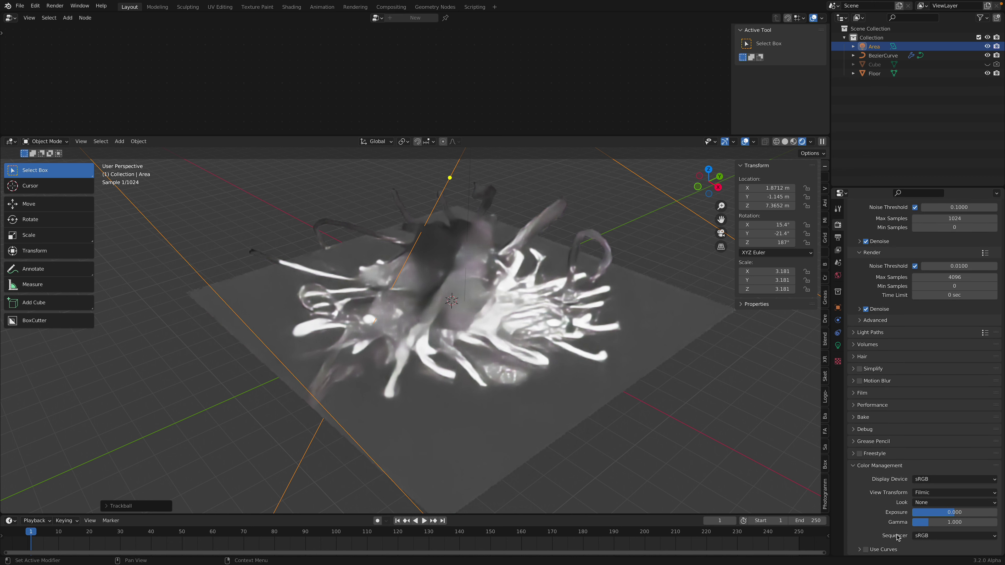
pyautogui.click(941, 500)
pyautogui.click(940, 477)
pyautogui.moveTo(954, 512); pyautogui.dragTo(949, 513)
# Move the area light up to a height of about 9.19 m and rotate it freely to re-aim it at the curve.
pyautogui.scroll(-3, 480, 247)
pyautogui.moveTo(470, 247); pyautogui.dragTo(461, 291, button='middle')
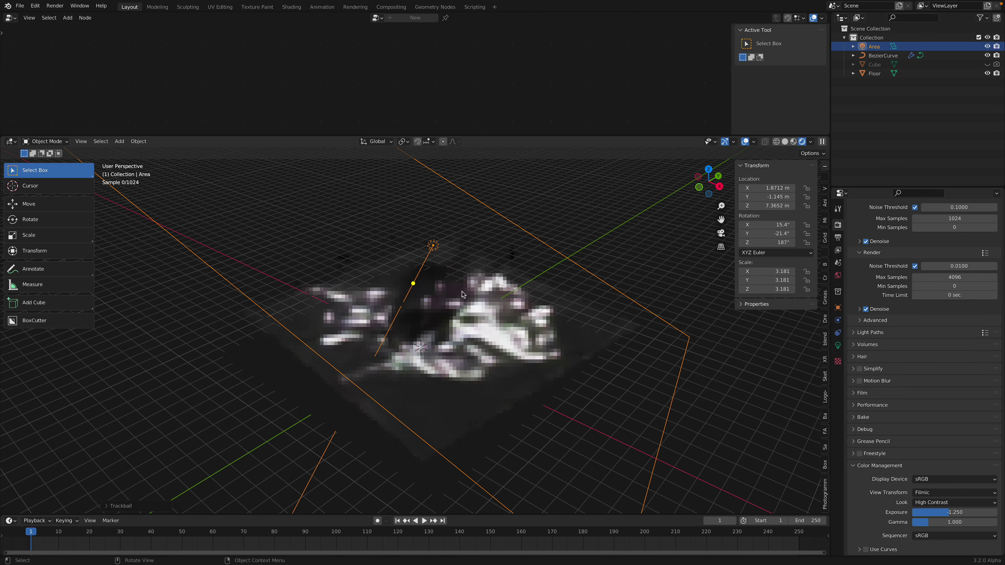
pyautogui.press('g')
pyautogui.click(483, 257)
pyautogui.press('r')
pyautogui.press('r')
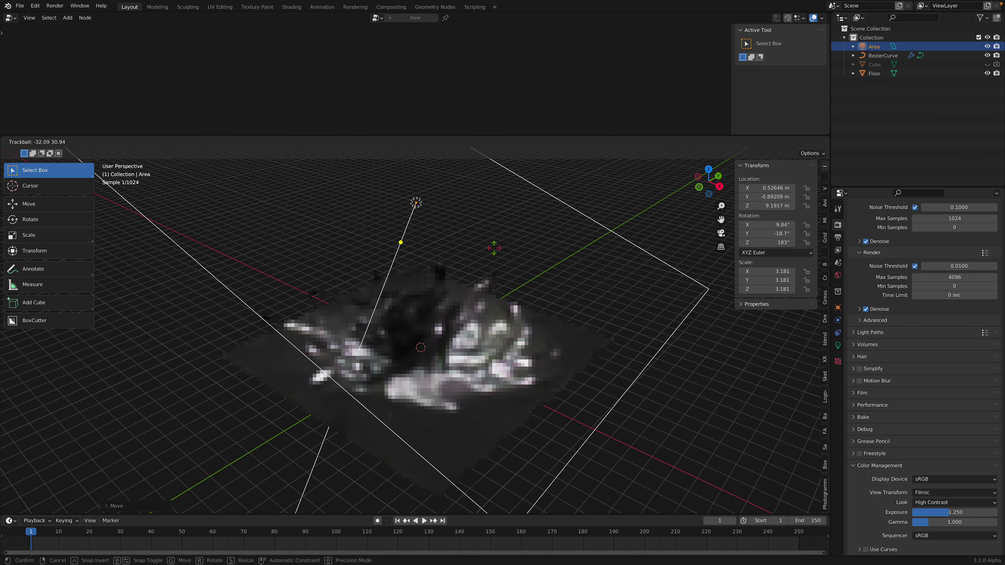
pyautogui.click(459, 313)
# Raise the curve object about 3.86 m along the Z axis, above the floor.
pyautogui.click(444, 319)
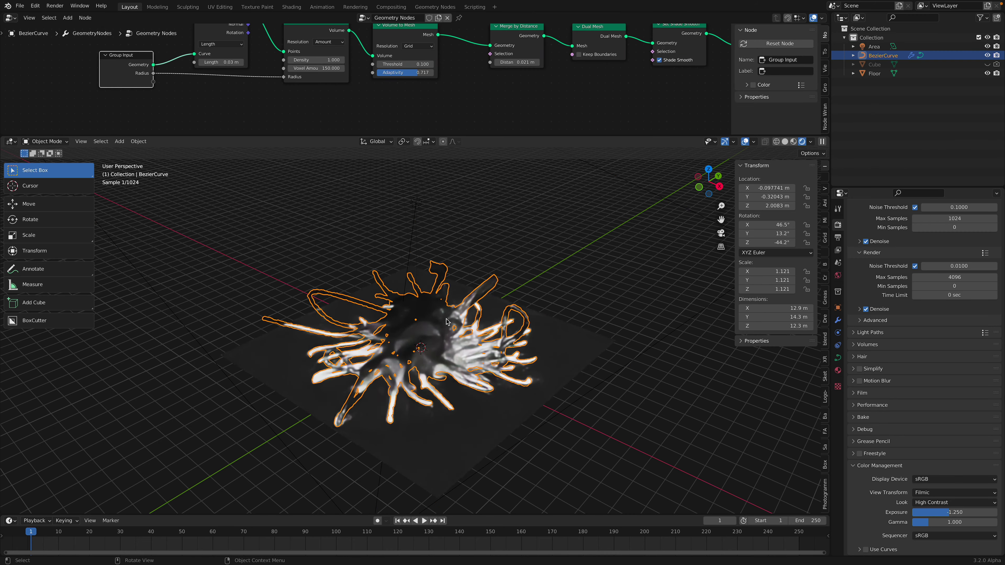
pyautogui.press('g')
pyautogui.press('z')
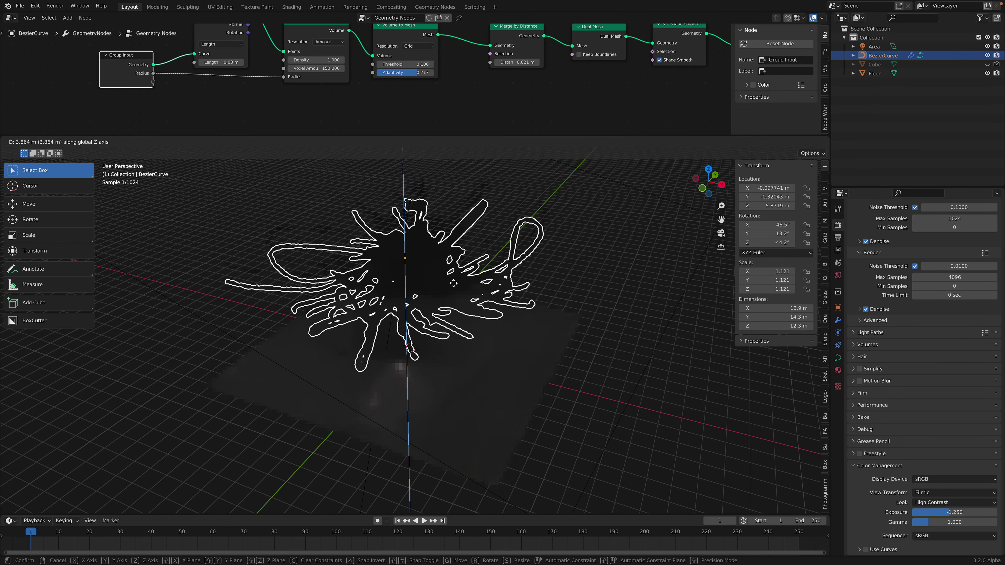
pyautogui.click(453, 284)
pyautogui.scroll(-3, 520, 260)
# Rotate the area light to face downward and move it to about X 0.10, Y -0.96, Z 8.72 m.
pyautogui.moveTo(520, 260); pyautogui.dragTo(518, 234, button='middle')
pyautogui.click(508, 247)
pyautogui.press('r')
pyautogui.press('r')
pyautogui.click(514, 258)
pyautogui.press('g')
pyautogui.click(508, 261)
# Set the area light's power to 500 W.
pyautogui.click(838, 346)
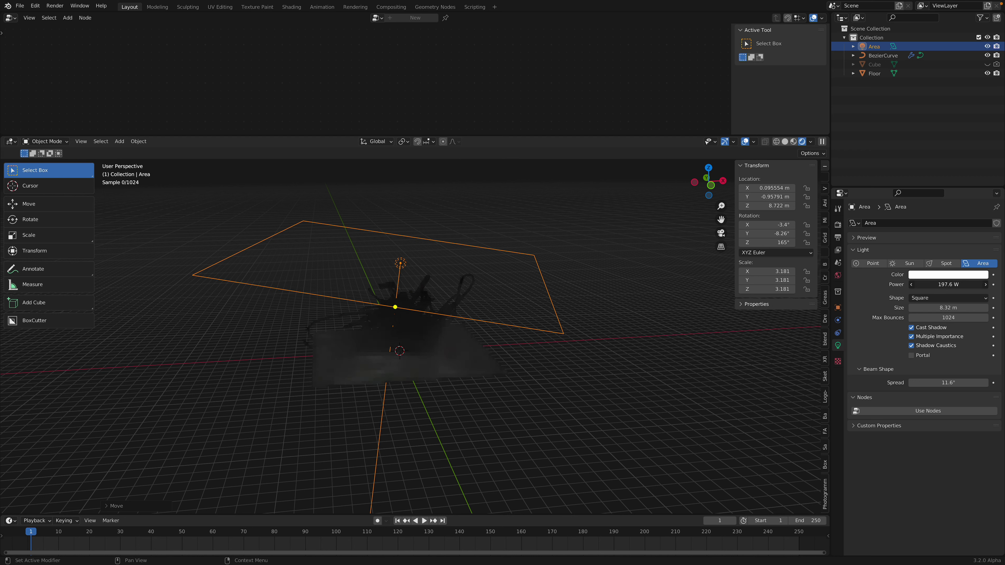
pyautogui.doubleClick(941, 285)
pyautogui.write('50')
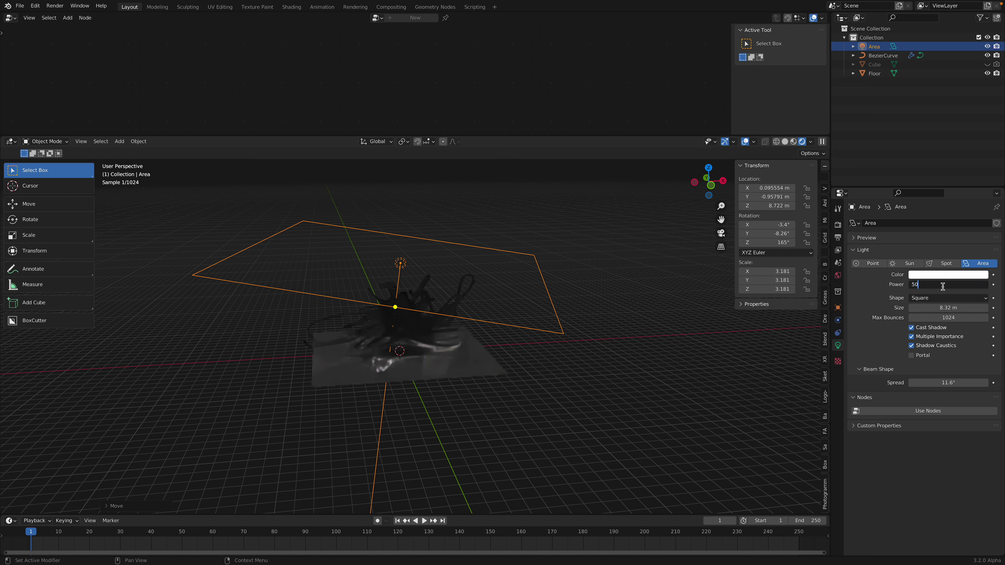
pyautogui.write('0')
pyautogui.press('Return')
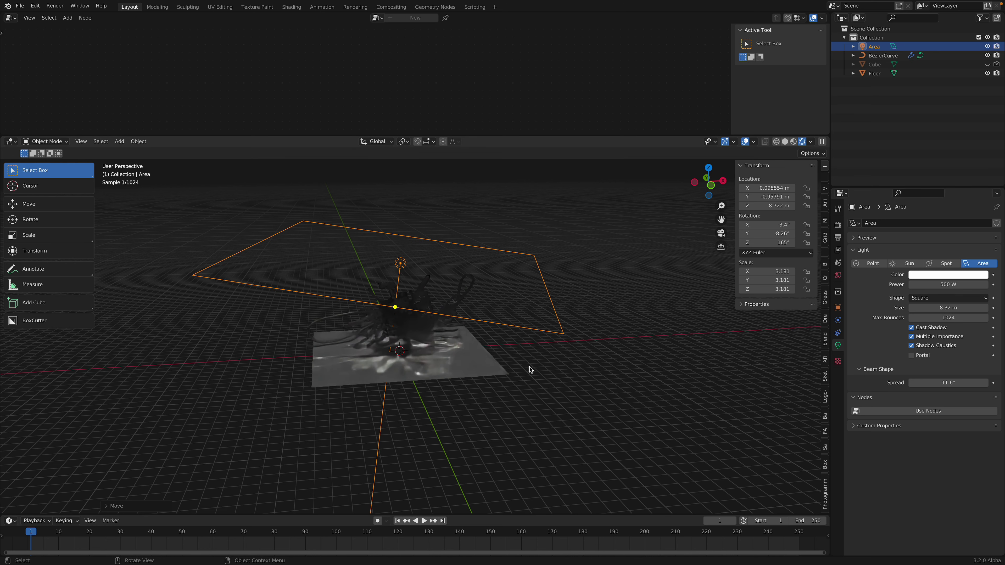
# Set the area light's power to 2000 W and save the file.
pyautogui.scroll(5, 431, 331)
pyautogui.scroll(-4, 415, 287)
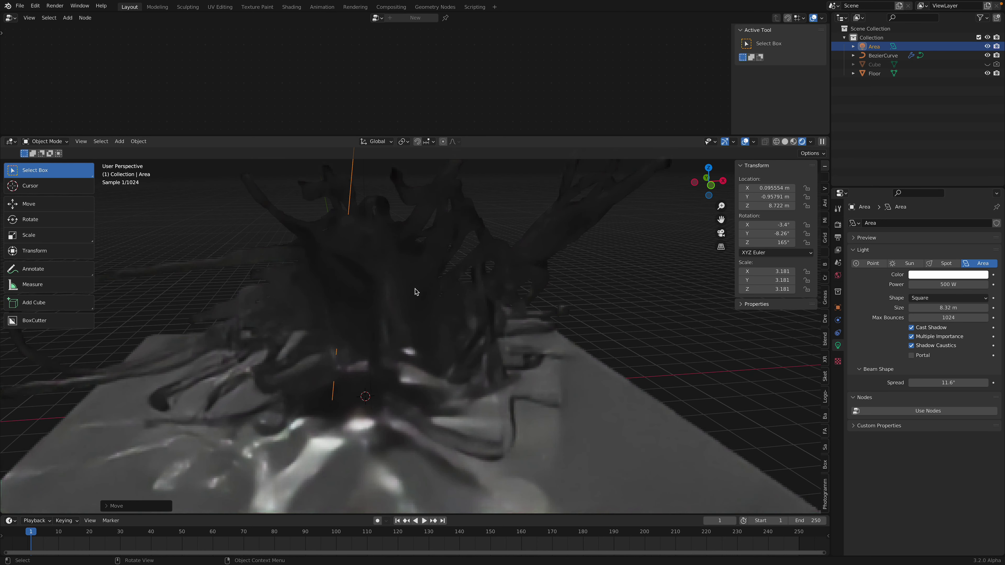
pyautogui.click(945, 284)
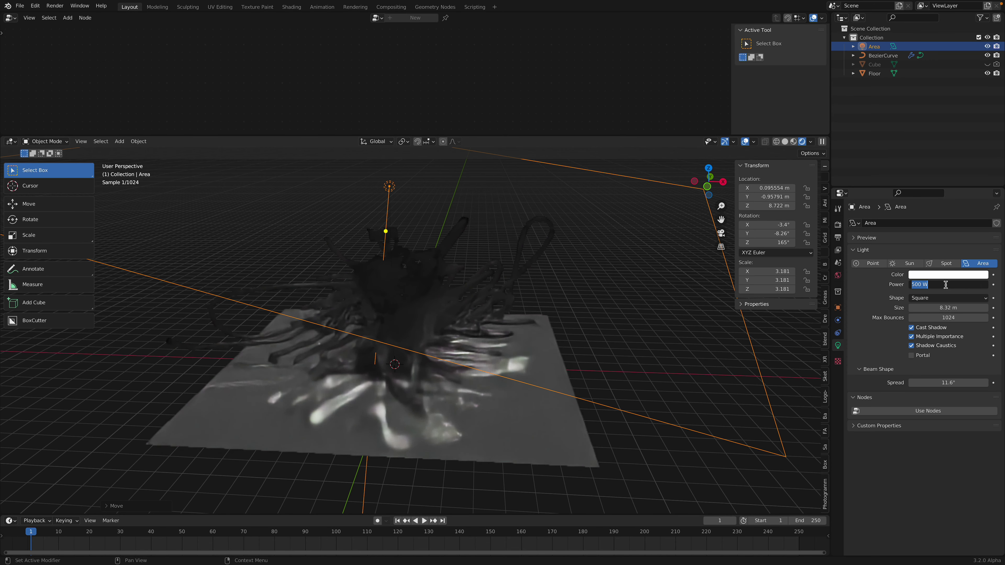
pyautogui.write('2000')
pyautogui.press('Return')
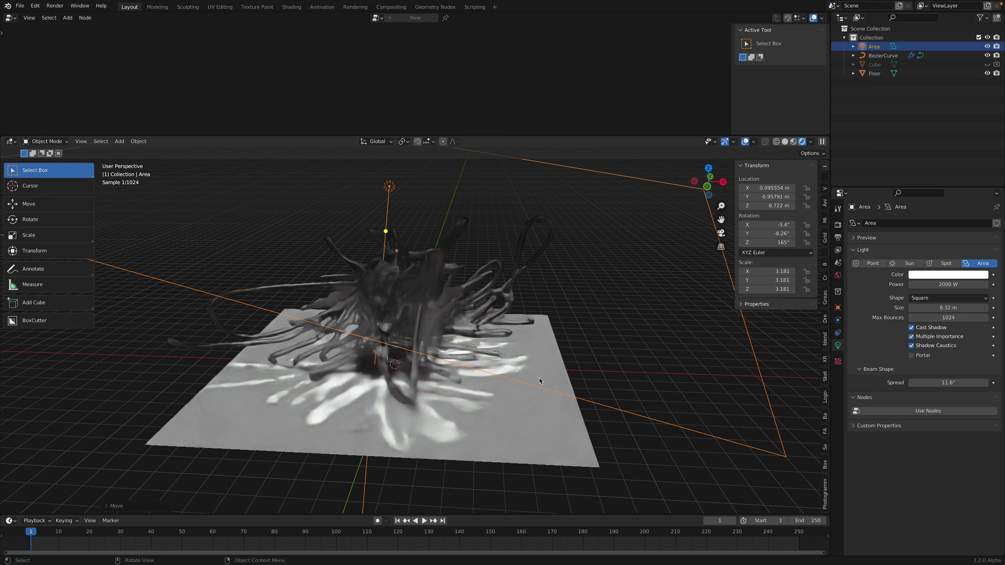
pyautogui.hotkey('ctrl', 's')
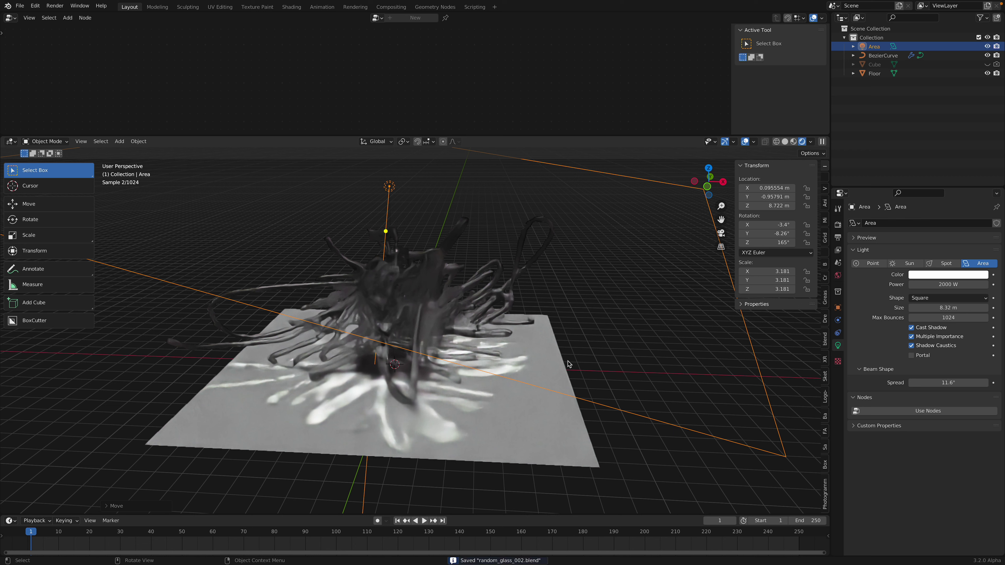
pyautogui.click(837, 249)
pyautogui.scroll(-3, 937, 435)
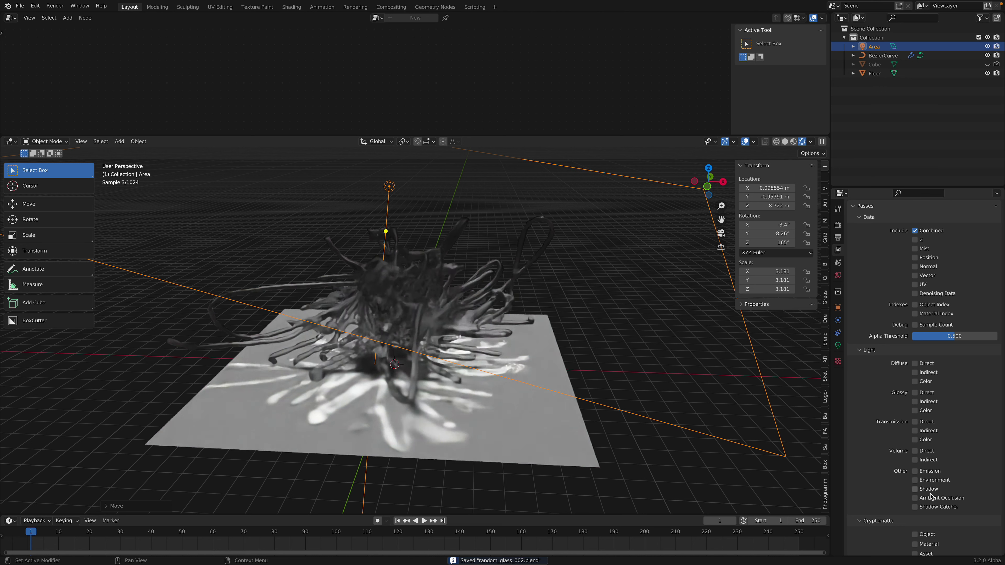
pyautogui.scroll(-4, 945, 412)
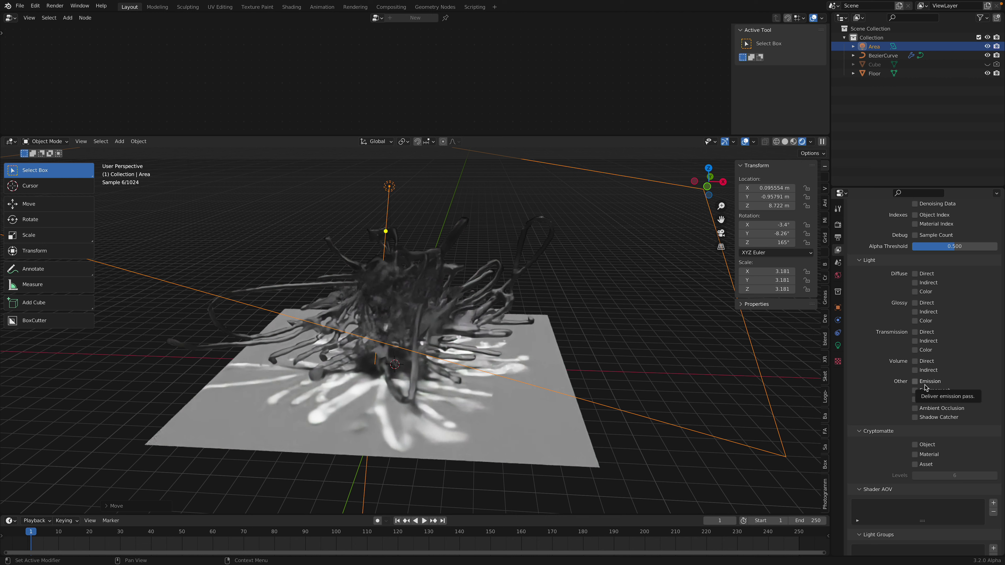
pyautogui.scroll(4, 926, 388)
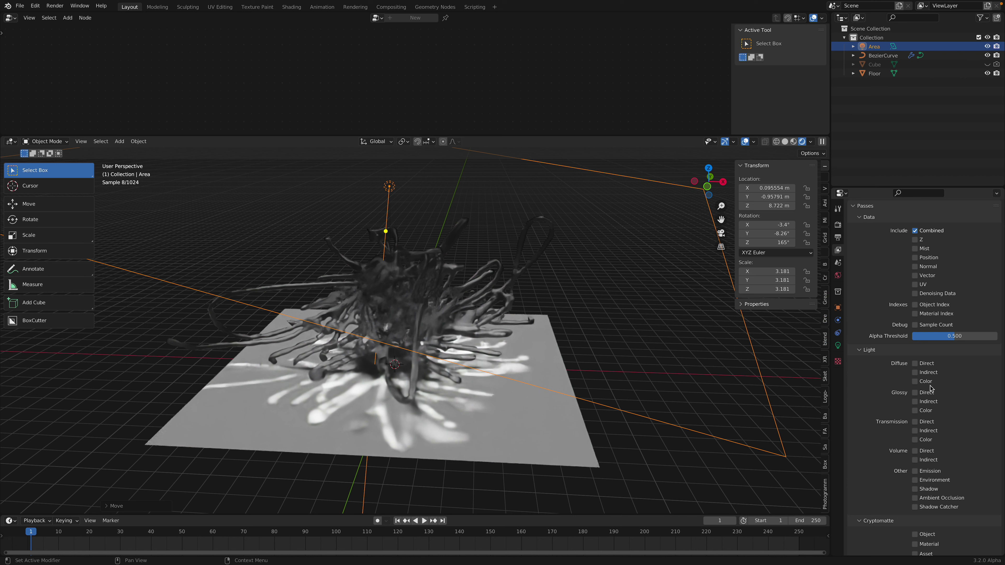
# Rotate the area light freely to about X -2.47°, Y -7.46°, Z 163°.
pyautogui.press('r')
pyautogui.press('r')
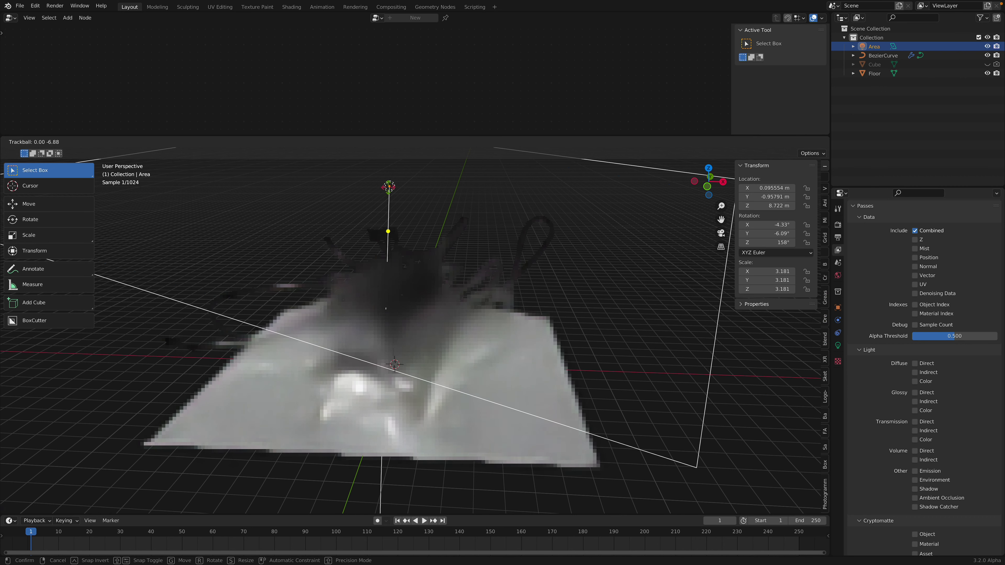
pyautogui.click(390, 189)
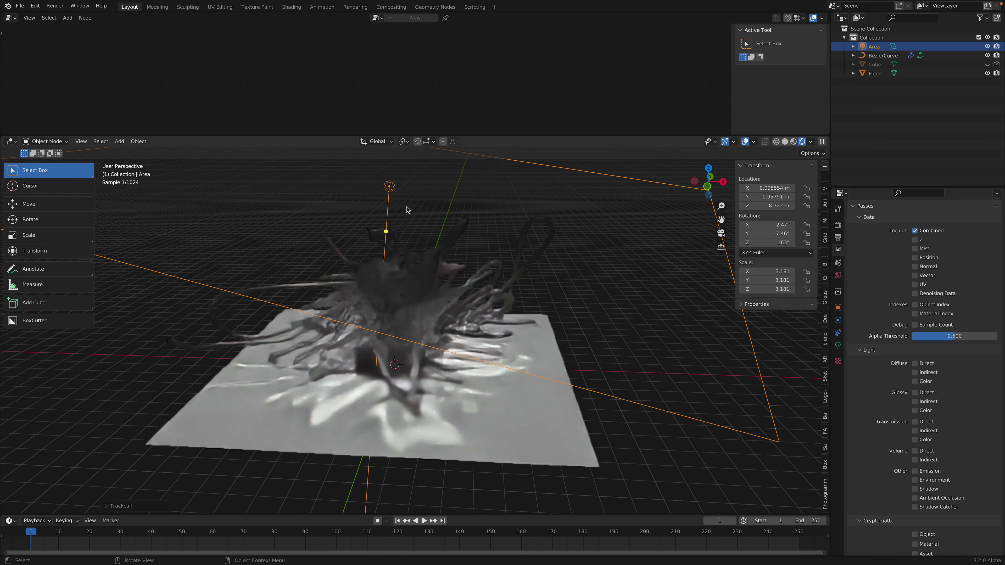
# Switch the viewport to solid shading and put the Bezier curve into Edit Mode.
pyautogui.moveTo(435, 260); pyautogui.dragTo(504, 284, button='middle')
pyautogui.scroll(-1, 500, 268)
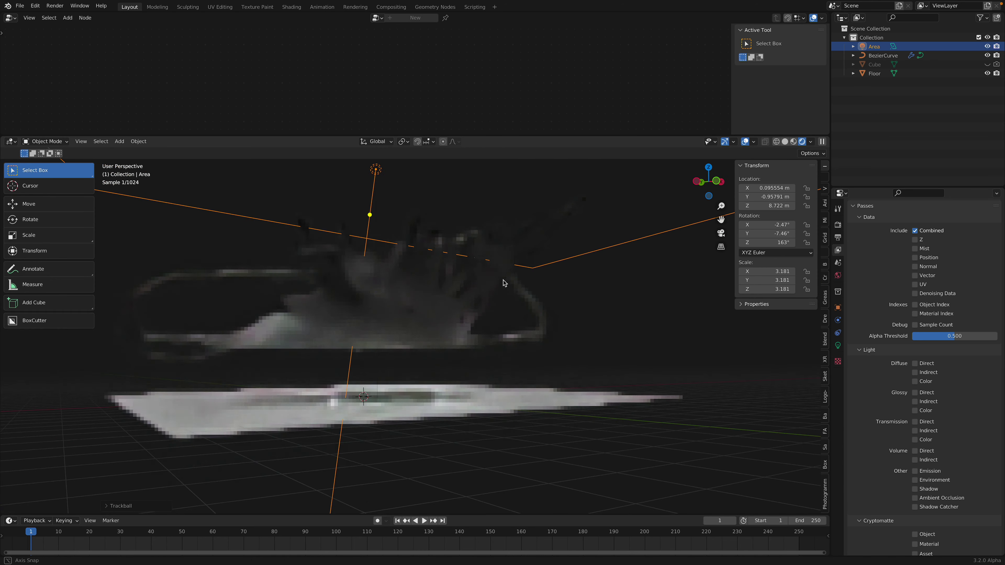
pyautogui.hotkey('shift', 'z')
pyautogui.moveTo(404, 267)
pyautogui.mouseDown(button='middle')
pyautogui.moveTo(483, 317)
pyautogui.moveTo(365, 276)
pyautogui.mouseUp(button='middle')
pyautogui.click(459, 307)
pyautogui.click(46, 141)
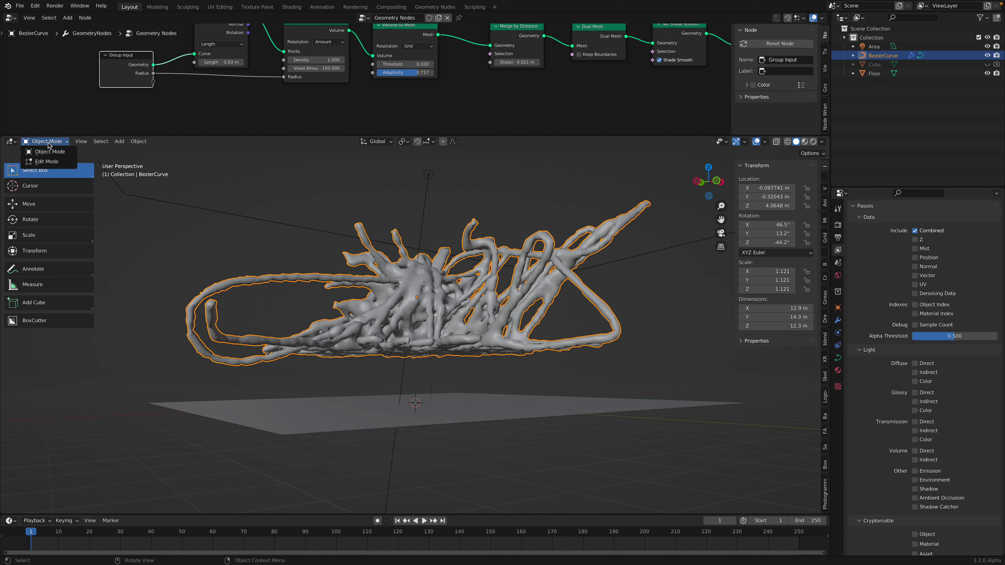
pyautogui.click(57, 165)
# Draw more freehand curve strokes across the underside, middle and upper part of the tangled curve, working from several sides.
pyautogui.moveTo(423, 335); pyautogui.dragTo(422, 337)
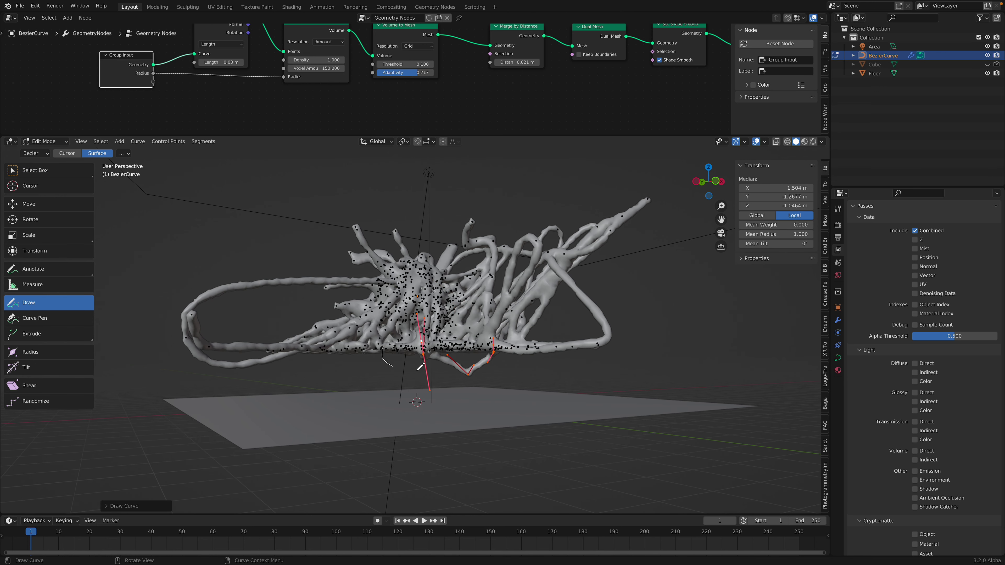
pyautogui.moveTo(396, 353); pyautogui.dragTo(534, 336, button='middle')
pyautogui.moveTo(458, 359); pyautogui.dragTo(377, 355)
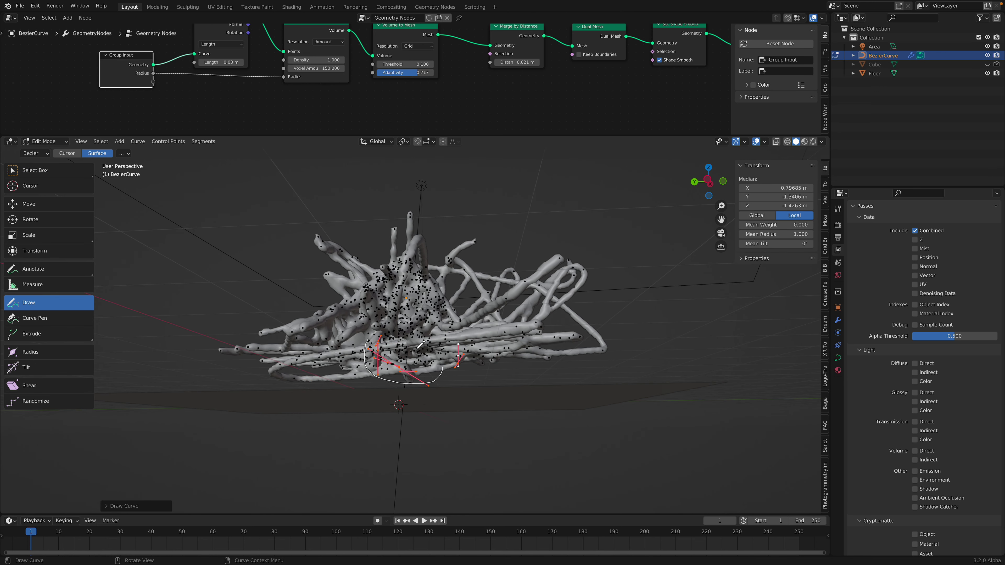
pyautogui.moveTo(438, 366); pyautogui.dragTo(369, 381, button='middle')
pyautogui.moveTo(367, 347)
pyautogui.mouseDown()
pyautogui.moveTo(467, 348)
pyautogui.moveTo(494, 369)
pyautogui.mouseUp()
pyautogui.moveTo(404, 325)
pyautogui.mouseDown()
pyautogui.moveTo(409, 354)
pyautogui.moveTo(455, 366)
pyautogui.mouseUp()
pyautogui.moveTo(435, 356); pyautogui.dragTo(445, 356, button='middle')
pyautogui.moveTo(338, 291); pyautogui.dragTo(389, 338)
pyautogui.moveTo(372, 298); pyautogui.dragTo(382, 305)
pyautogui.moveTo(430, 277); pyautogui.dragTo(431, 277)
pyautogui.moveTo(415, 250)
pyautogui.mouseDown()
pyautogui.moveTo(485, 269)
pyautogui.moveTo(490, 285)
pyautogui.mouseUp()
pyautogui.moveTo(447, 309)
pyautogui.mouseDown()
pyautogui.moveTo(471, 260)
pyautogui.moveTo(473, 303)
pyautogui.mouseUp()
# Set the curve's geometry nodes Radius to 0.218 m and return to Object Mode.
pyautogui.click(838, 321)
pyautogui.moveTo(949, 262)
pyautogui.mouseDown()
pyautogui.moveTo(996, 263)
pyautogui.moveTo(919, 262)
pyautogui.moveTo(937, 262)
pyautogui.mouseUp()
pyautogui.moveTo(357, 242); pyautogui.dragTo(270, 258, button='middle')
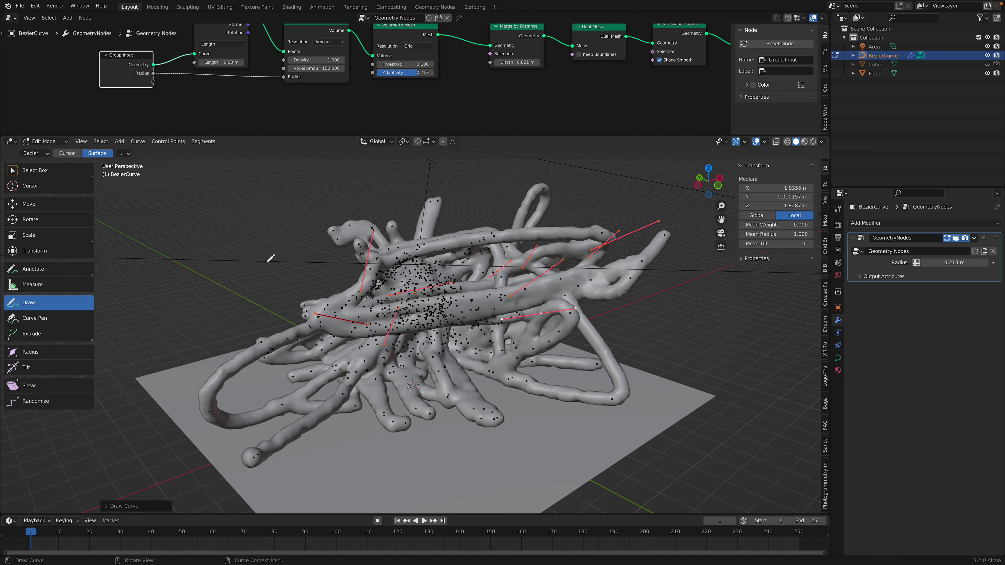
pyautogui.click(46, 145)
pyautogui.click(47, 152)
# Show the scene in rendered shading and view the caustics on the floor beneath the curve up close.
pyautogui.moveTo(664, 280); pyautogui.dragTo(643, 256, button='middle')
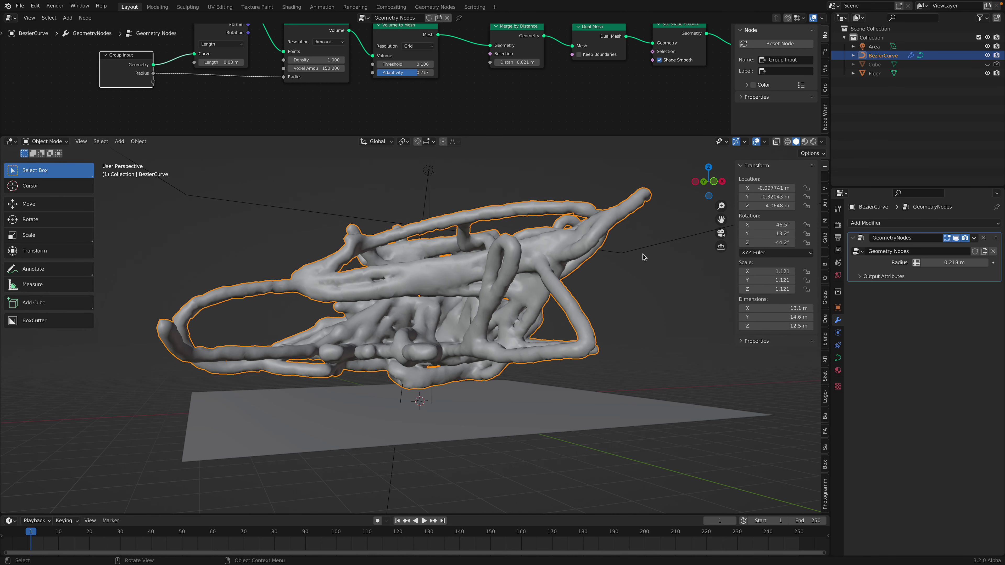
pyautogui.click(813, 141)
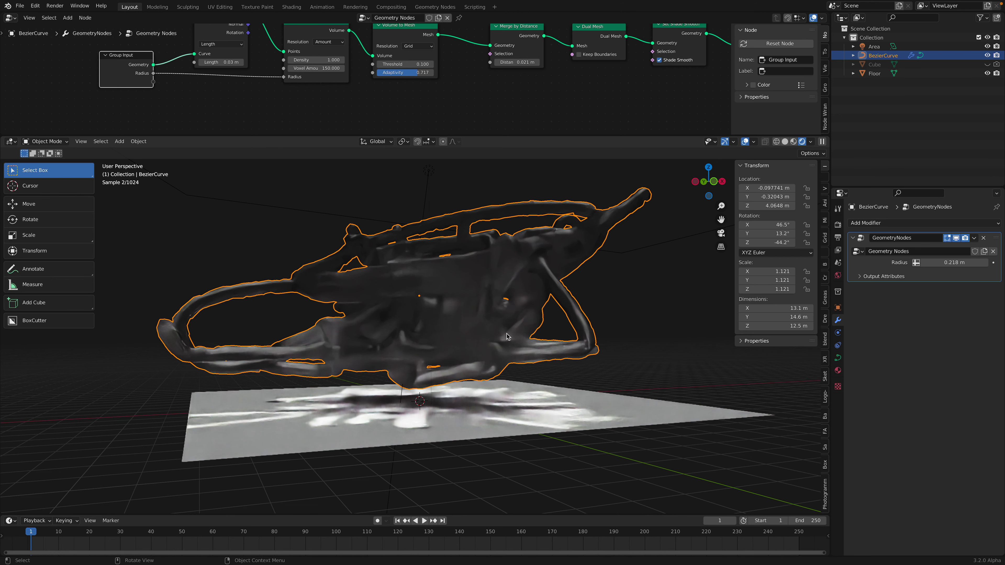
pyautogui.scroll(3, 482, 382)
pyautogui.moveTo(482, 382); pyautogui.dragTo(563, 302, button='middle')
pyautogui.moveTo(511, 386); pyautogui.dragTo(501, 352, button='middle')
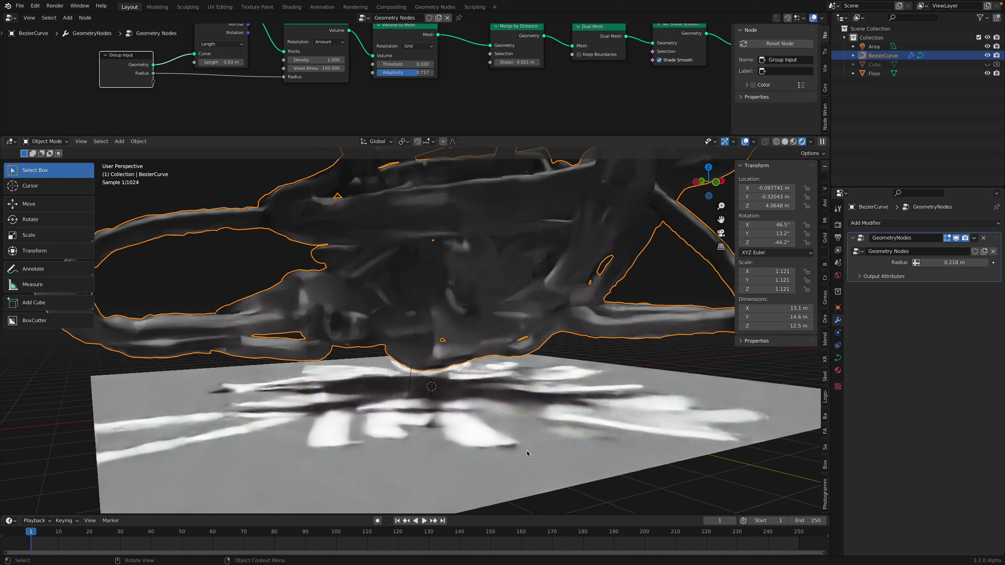
# Turn off the viewport noise threshold, expand the viewport denoise settings and set the viewport samples to 100.
pyautogui.click(837, 224)
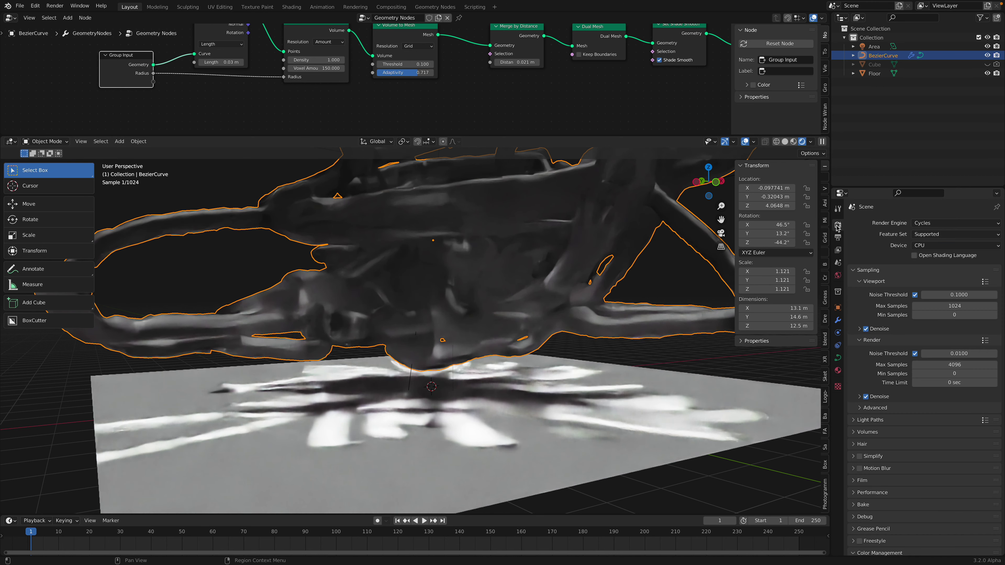
pyautogui.click(859, 329)
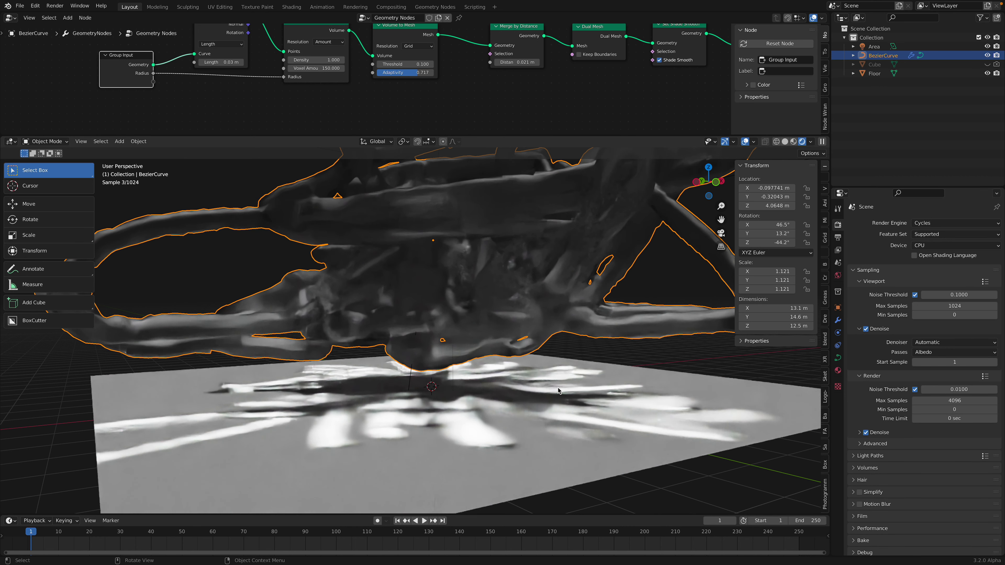
pyautogui.click(914, 295)
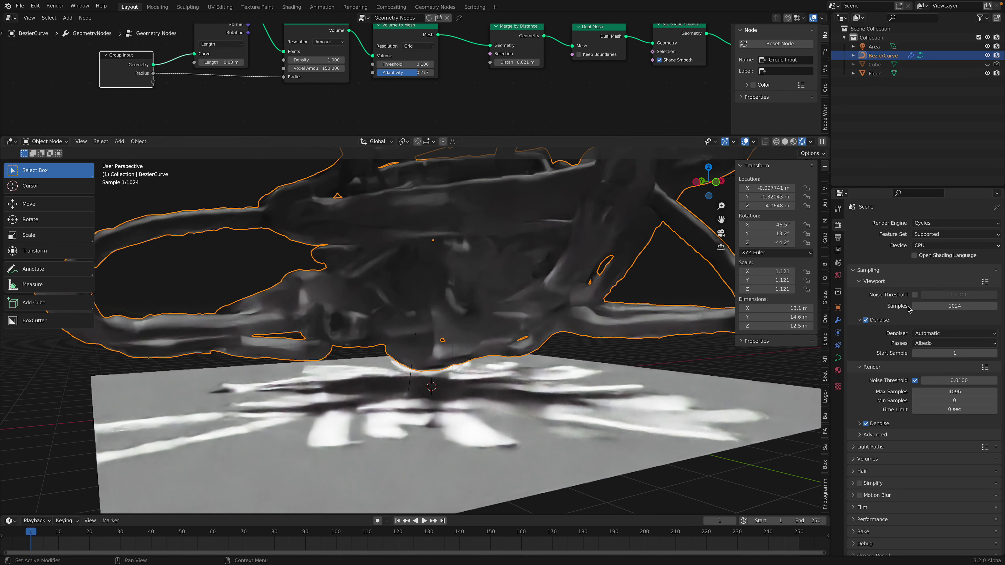
pyautogui.click(931, 305)
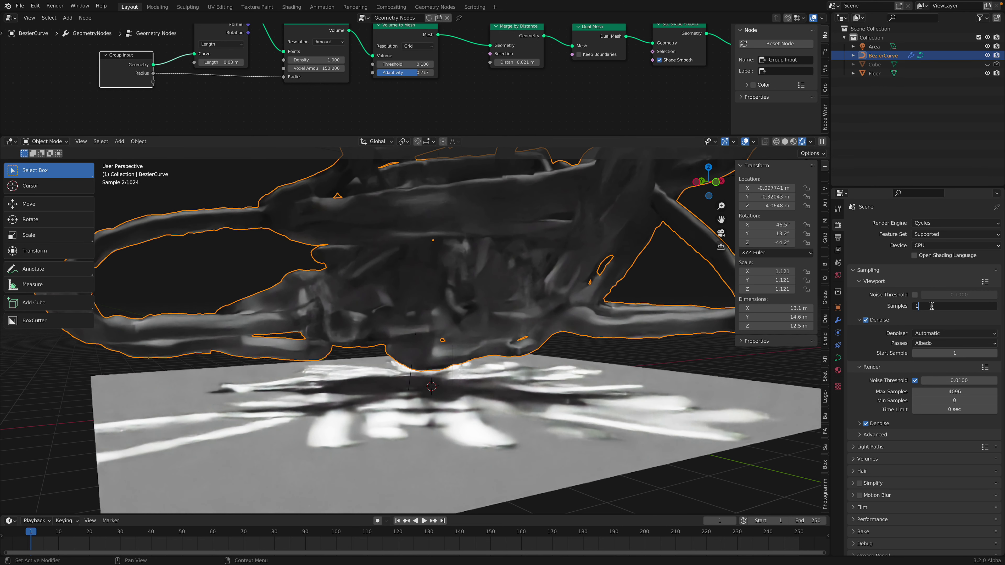
pyautogui.write('100')
pyautogui.press('Return')
# Rotate the curve object freely to about X 43.3°, Y 25.6°, Z -7.92°.
pyautogui.press('r')
pyautogui.press('r')
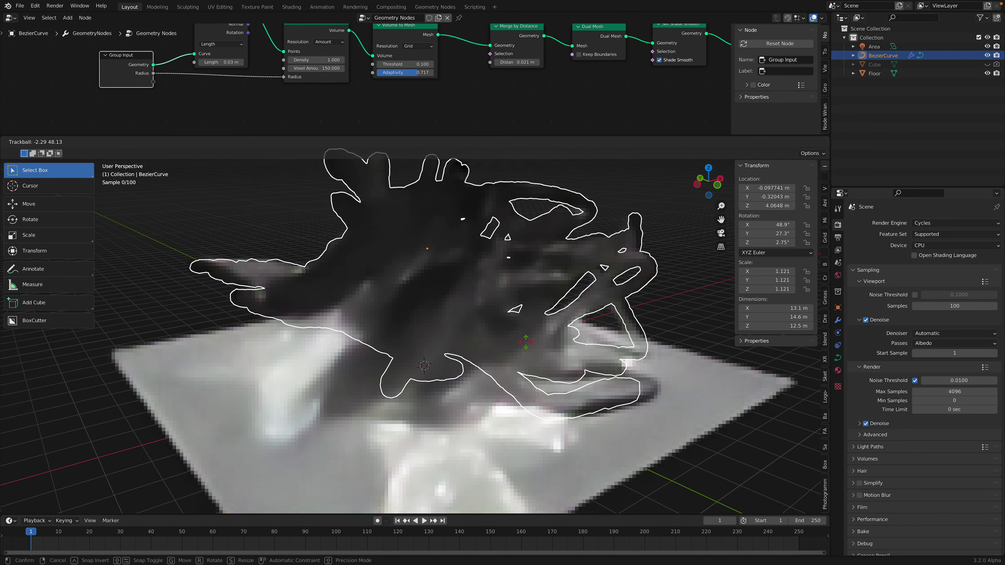
pyautogui.click(536, 325)
# Switch to the Blender 3.1.2 window with the glass cluster and shrink its area light to a size of about 4.71 m.
pyautogui.hotkey('ctrl', 'Left')
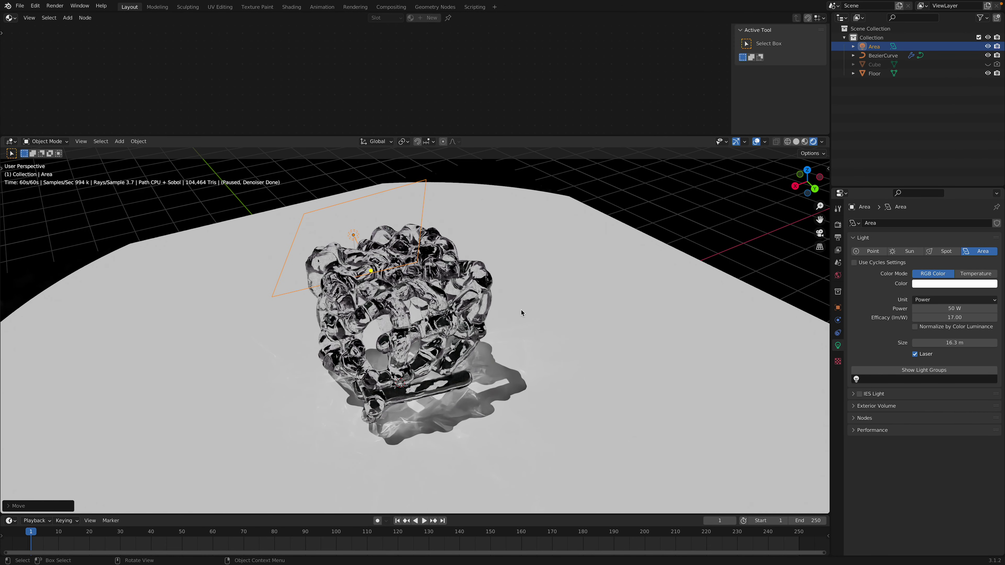
pyautogui.moveTo(425, 180); pyautogui.dragTo(332, 248)
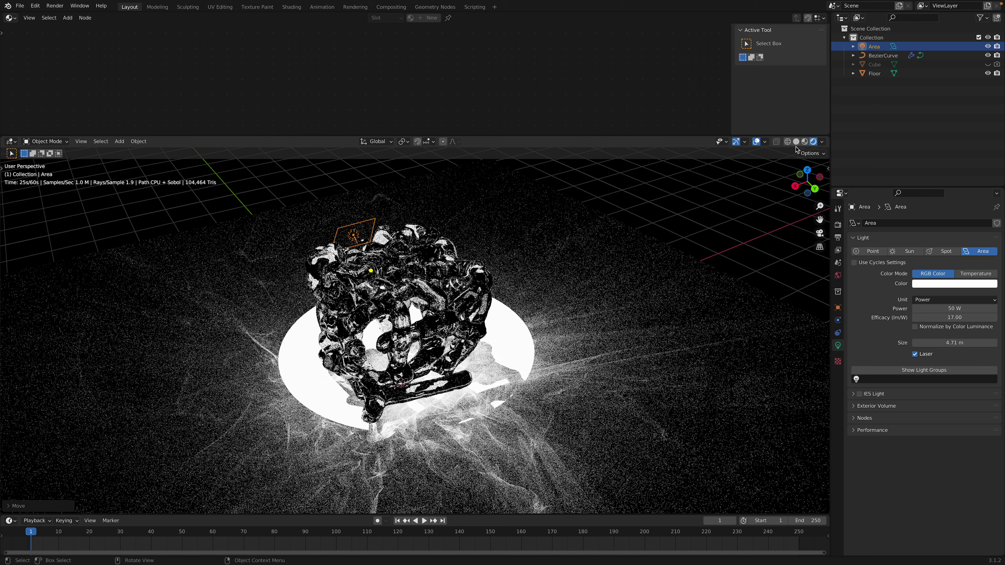
pyautogui.press('z')
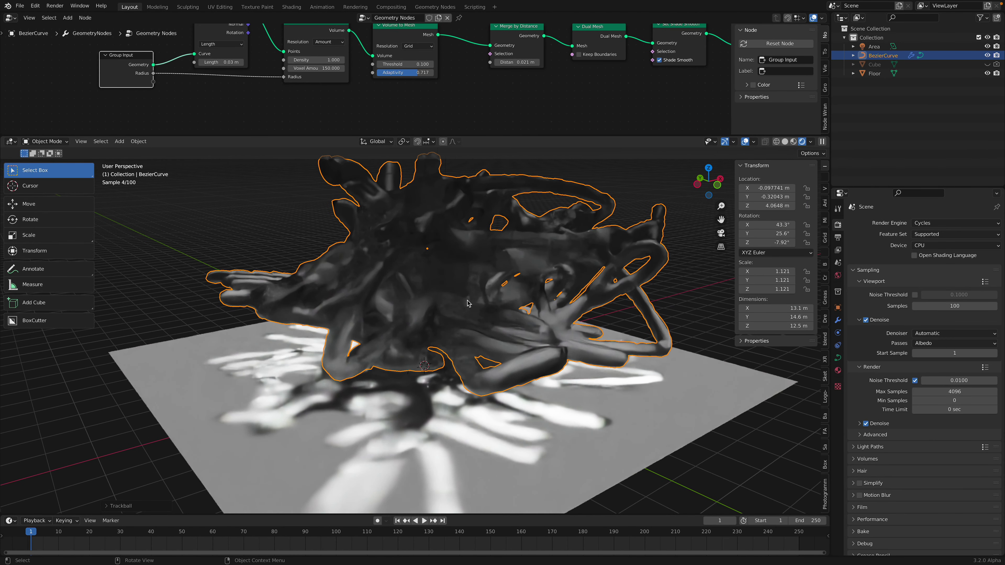
# In the Blender 3.2.0 scene, review the curve's node tree, the area light's settings and the curve's object shading and caustics options.
pyautogui.moveTo(525, 352); pyautogui.dragTo(487, 312, button='middle')
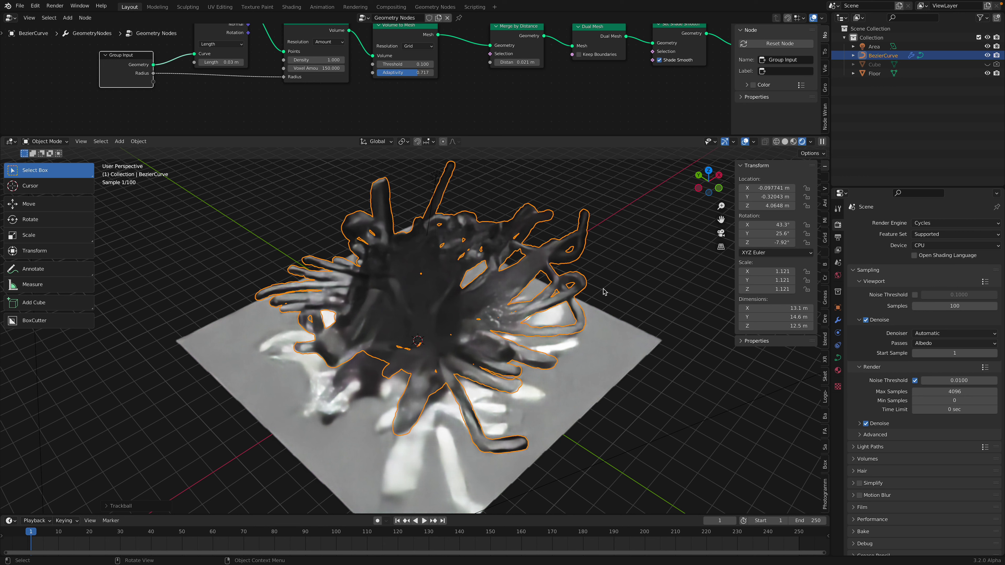
pyautogui.scroll(-4, 491, 87)
pyautogui.moveTo(504, 97); pyautogui.dragTo(482, 105, button='middle')
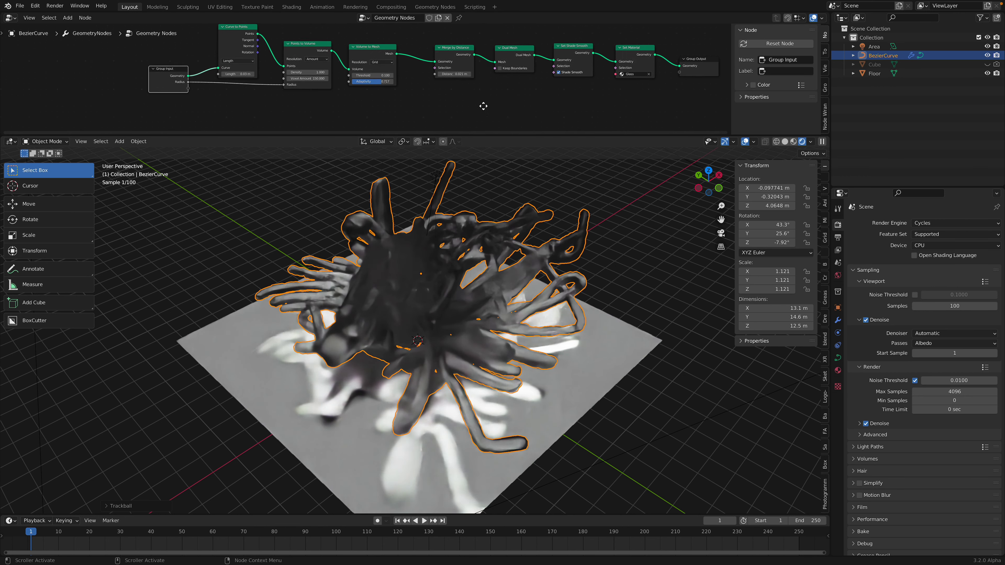
pyautogui.scroll(5, 458, 94)
pyautogui.scroll(-2, 402, 86)
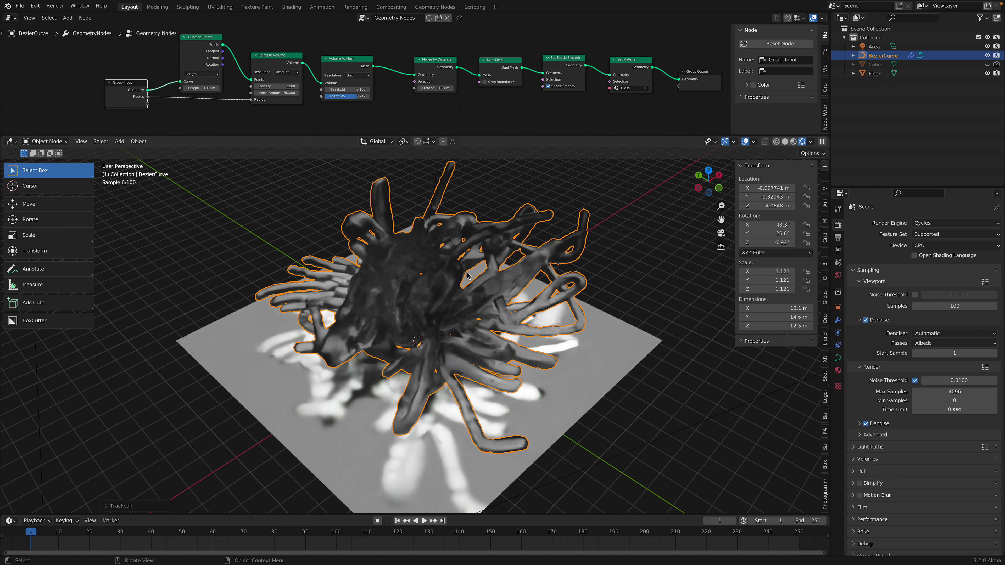
pyautogui.click(873, 46)
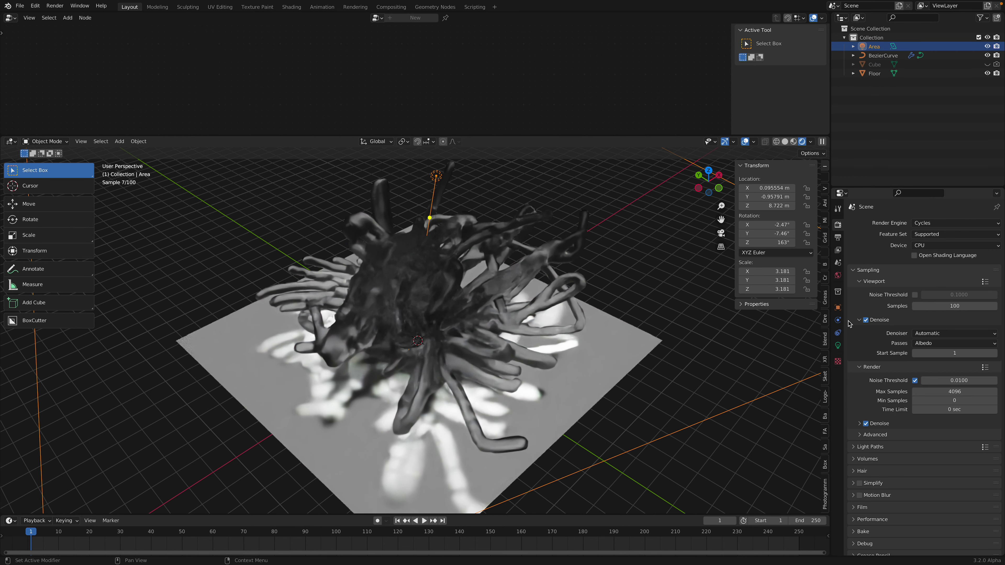
pyautogui.click(838, 345)
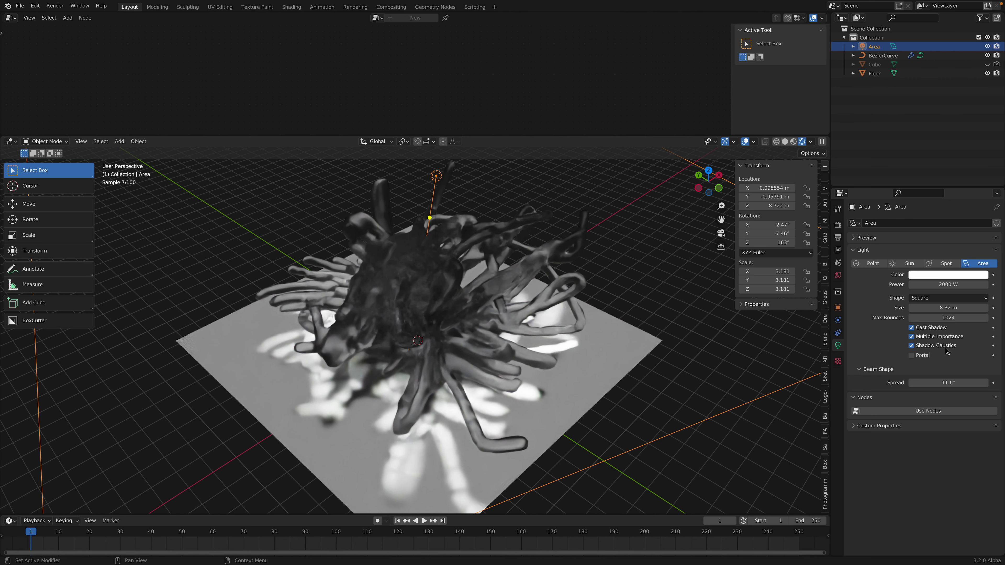
pyautogui.click(540, 279)
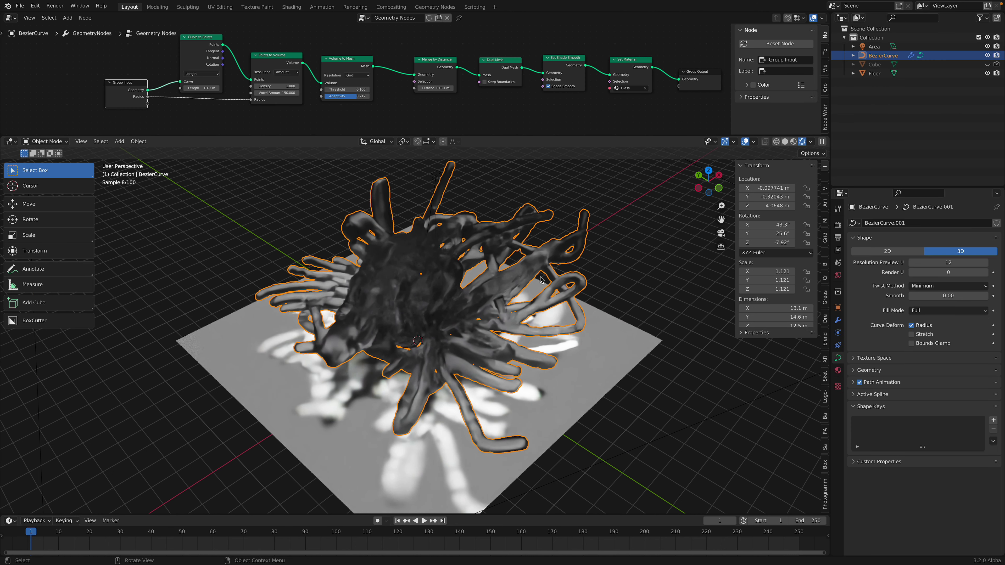
pyautogui.click(837, 307)
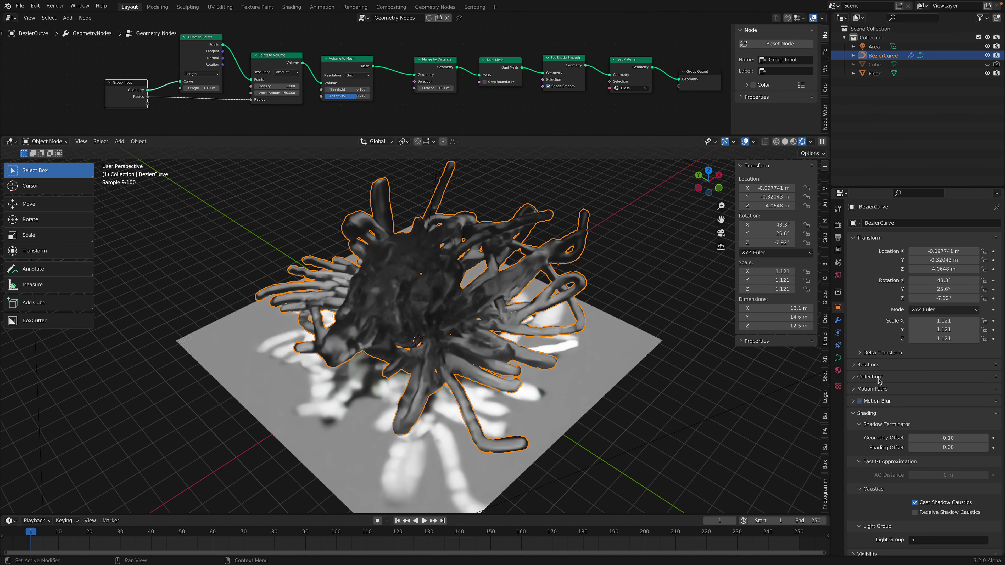
# Turn on Cast Shadow Caustics for the floor plane, switching it off and on again to compare the rendered caustics.
pyautogui.scroll(-2, 907, 433)
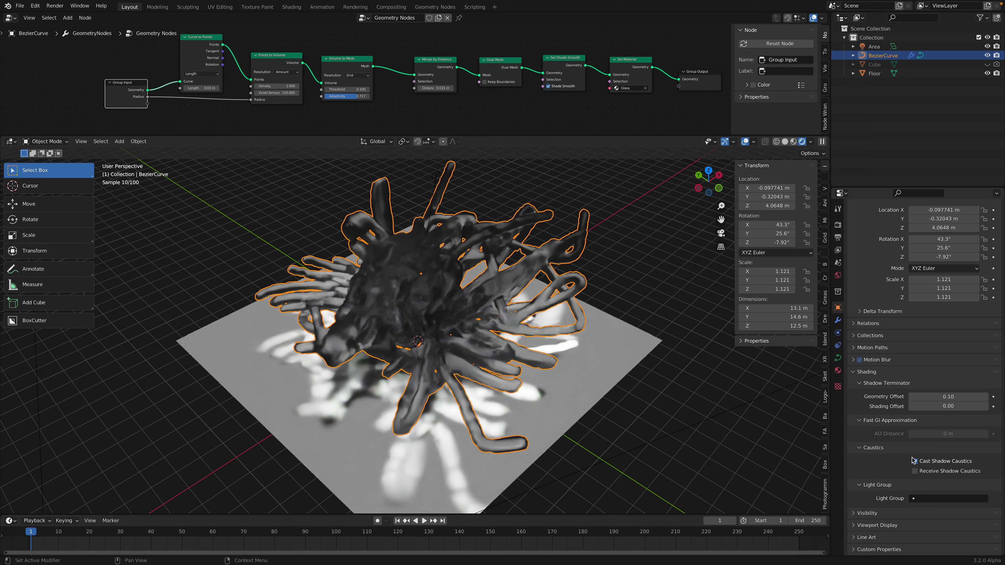
pyautogui.click(612, 349)
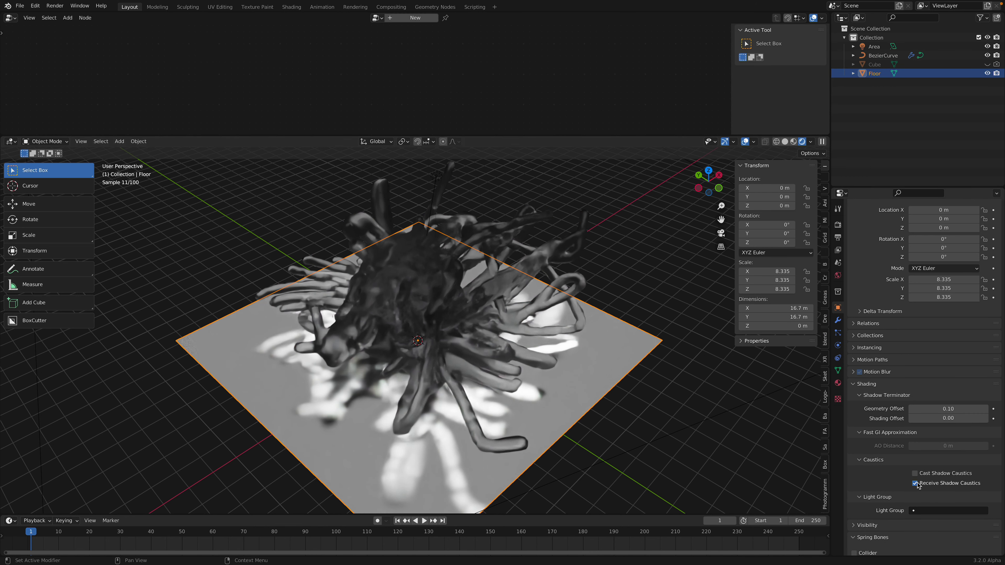
pyautogui.click(921, 474)
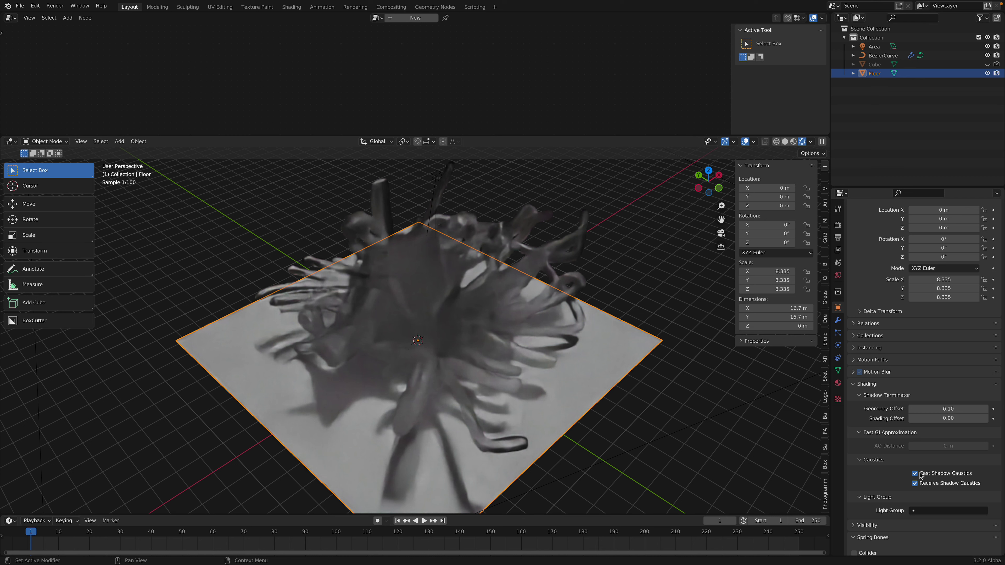
pyautogui.click(922, 474)
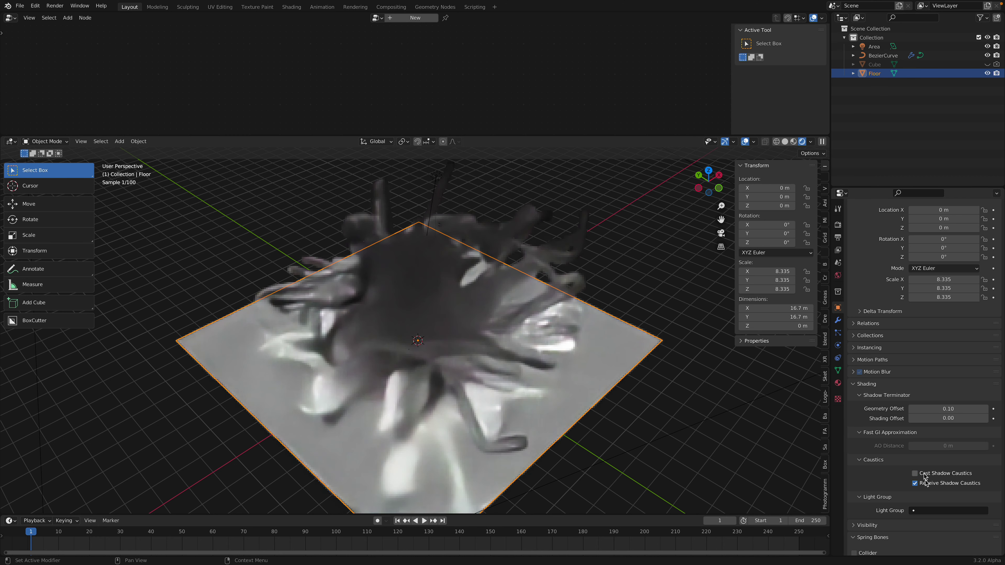
pyautogui.click(921, 475)
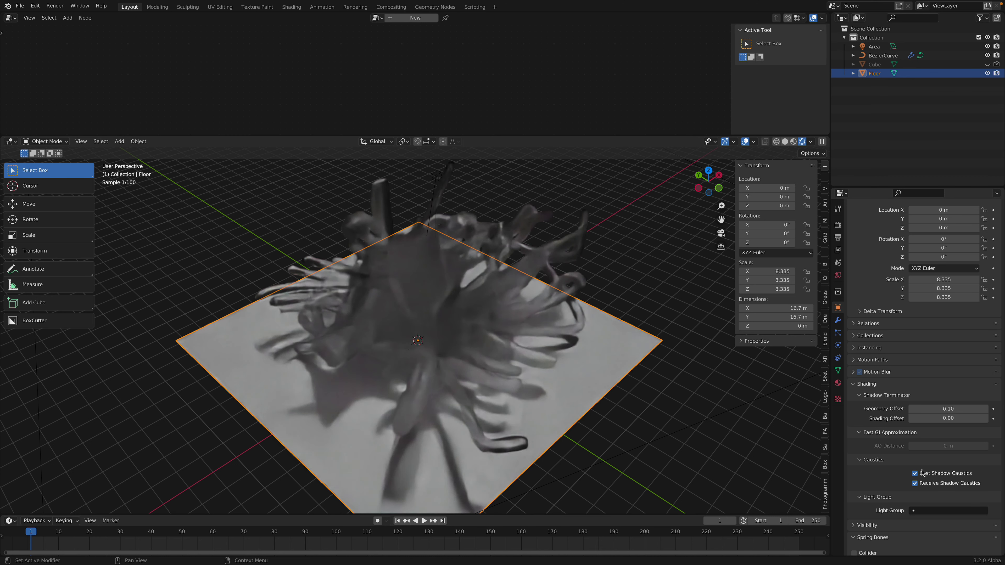
pyautogui.click(914, 473)
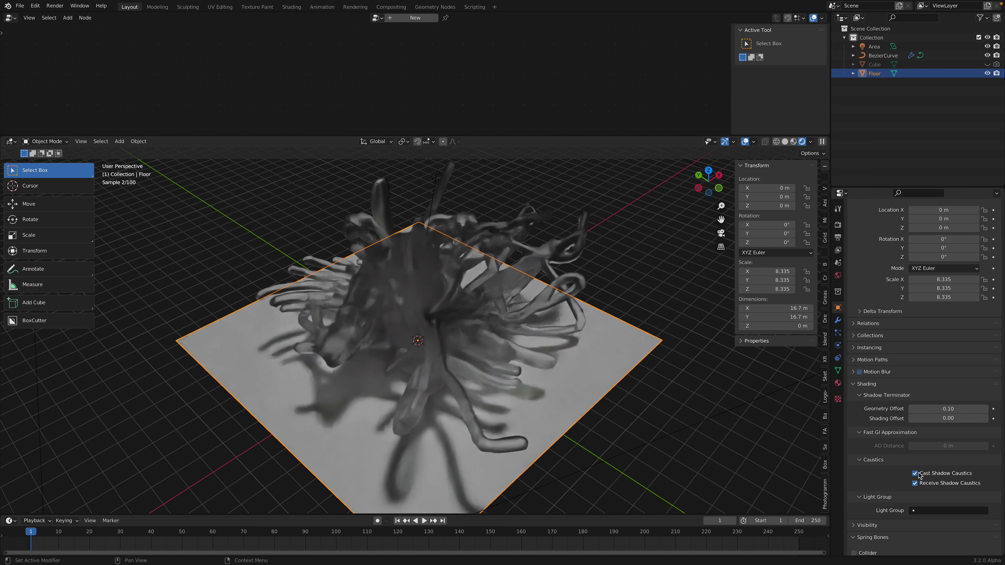
# Save the random_glass_002.blend file and switch the 3D viewport from rendered to solid shading.
pyautogui.moveTo(756, 457); pyautogui.dragTo(556, 395, button='middle')
pyautogui.hotkey('ctrl', 's')
pyautogui.click(785, 142)
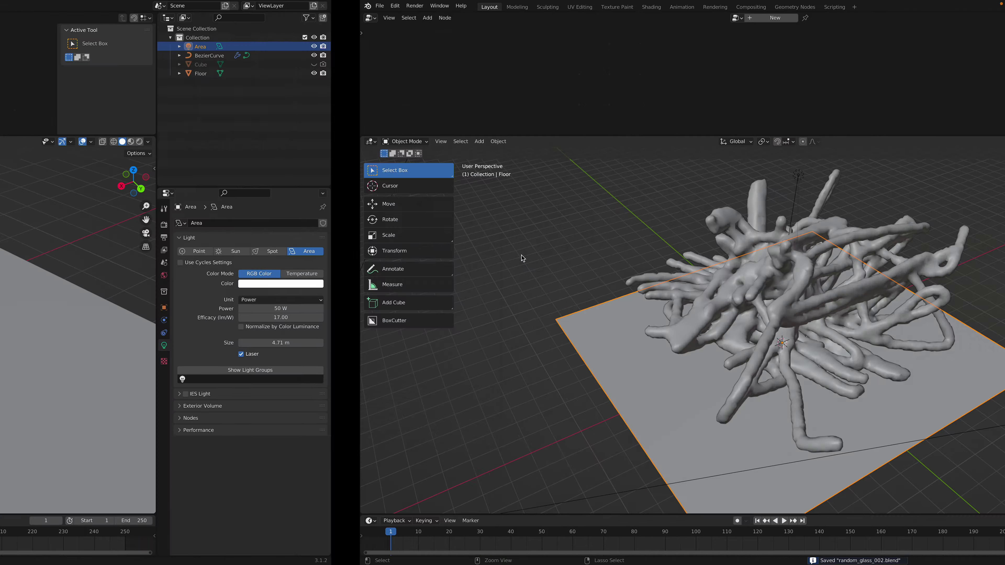